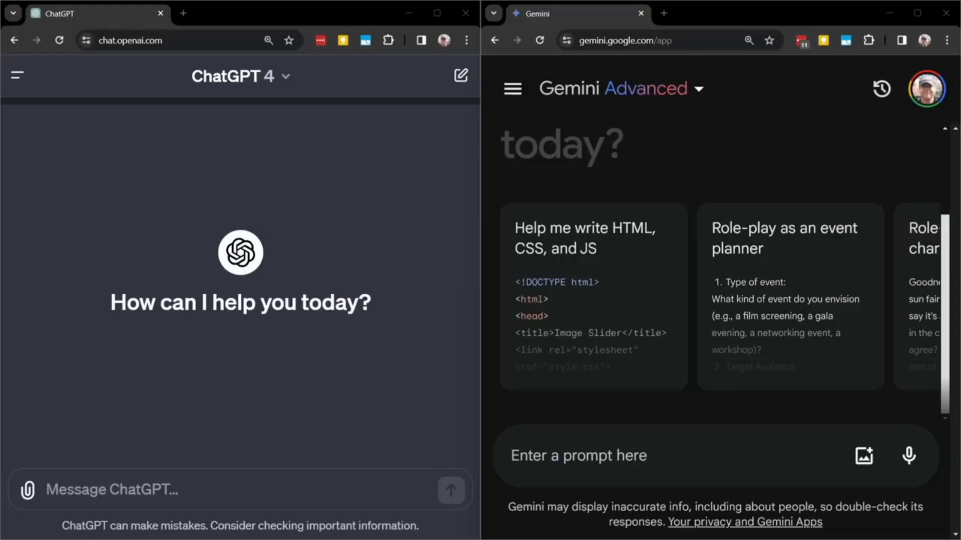
Ask both ChatGPT and Gemini who finished last in a darts tournament where June finished above Gary and Bob finished below Gary.
left_click(114, 486)
type("In a darts tournament, there were three players: Gary, Bob, and June. June finished above Gary. Bob finished below Gary. Who finished last?")
left_click(565, 454)
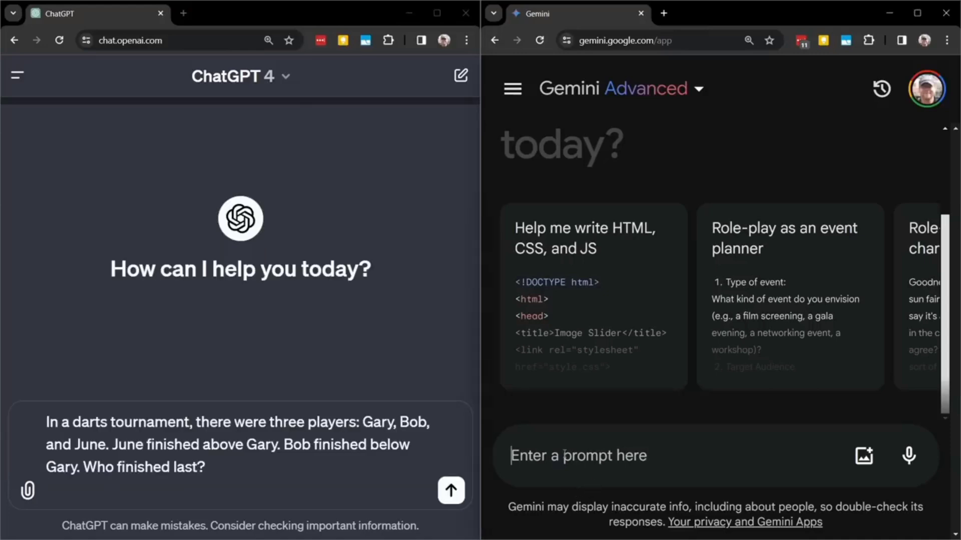
type("In a darts tournament, there were three players: Gary, Bob, and June. June finished above Gary. Bob finished below Gary. Who finished last?")
left_click(235, 472)
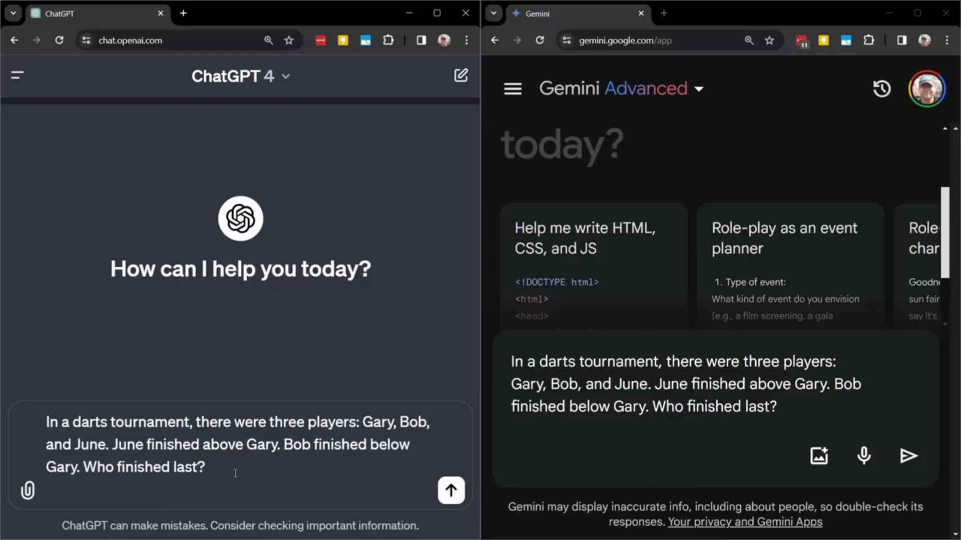
key("shift+Return")
left_click(800, 403)
key("Return")
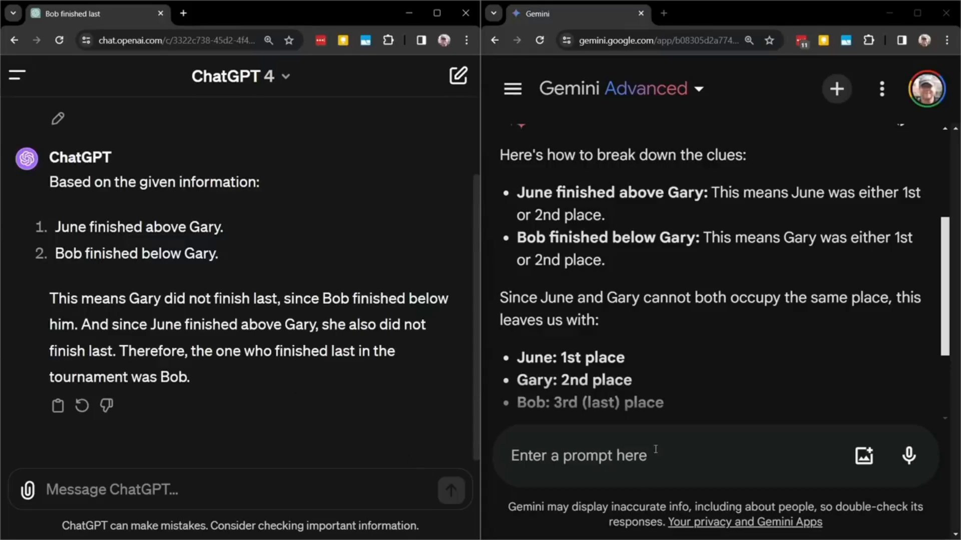
Ask both chatbots the mug's color, given a blue book, red mug, green keychain, yellow notepad, white candle and gold photo frame on a shelf.
scroll(673, 303, "down", 3)
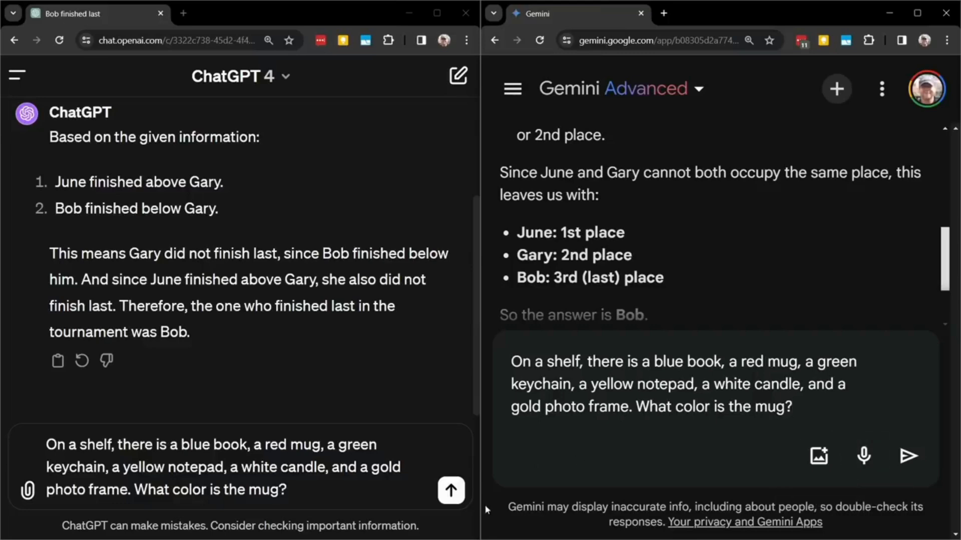
left_click(452, 492)
left_click(908, 457)
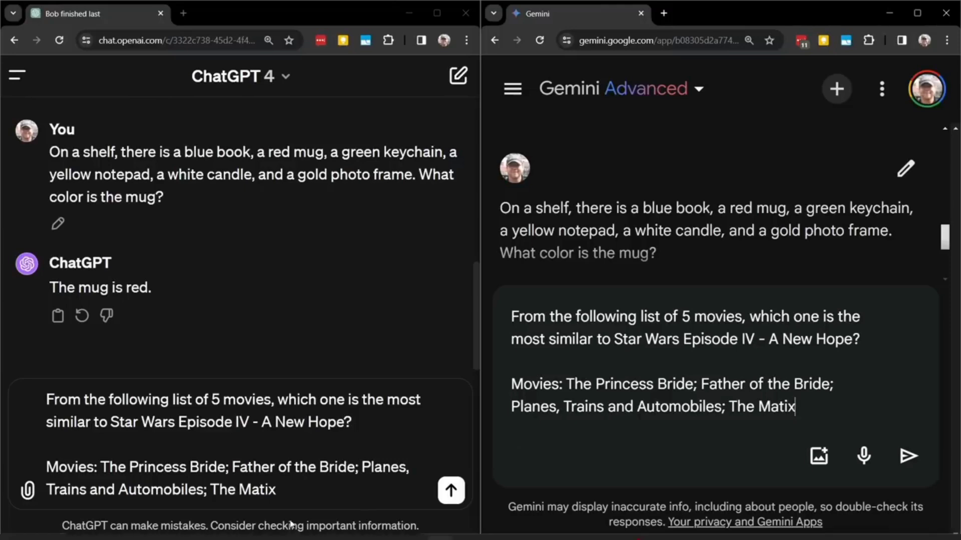
Ask both chatbots which listed movie (The Princess Bride; Father of the Bride; Planes, Trains and Automobiles; The Matix) is most similar to Star Wars Episode IV.
left_click(442, 482)
left_click(908, 456)
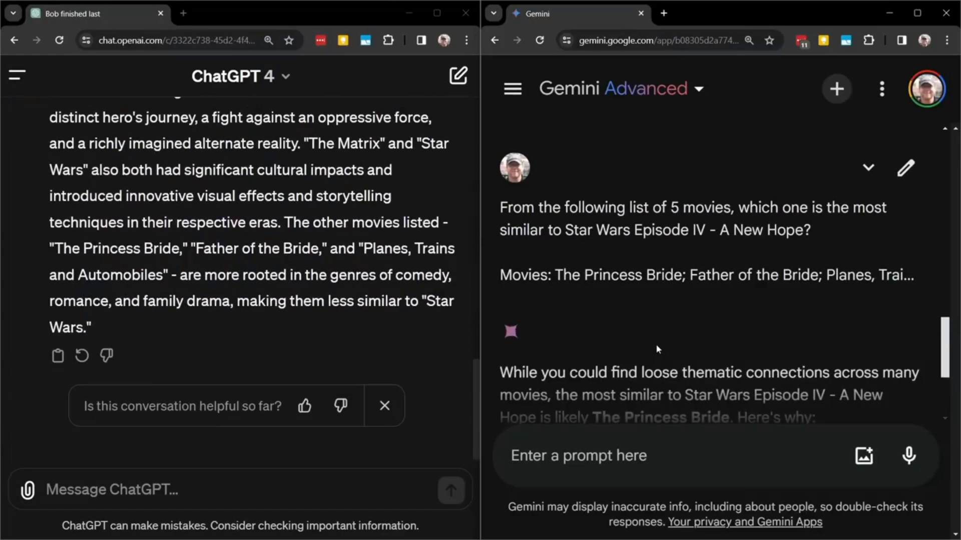
Read both chatbots' movie answers and compare their chosen film and the reasons given for its similarity to Star Wars.
scroll(192, 209, "up", 3)
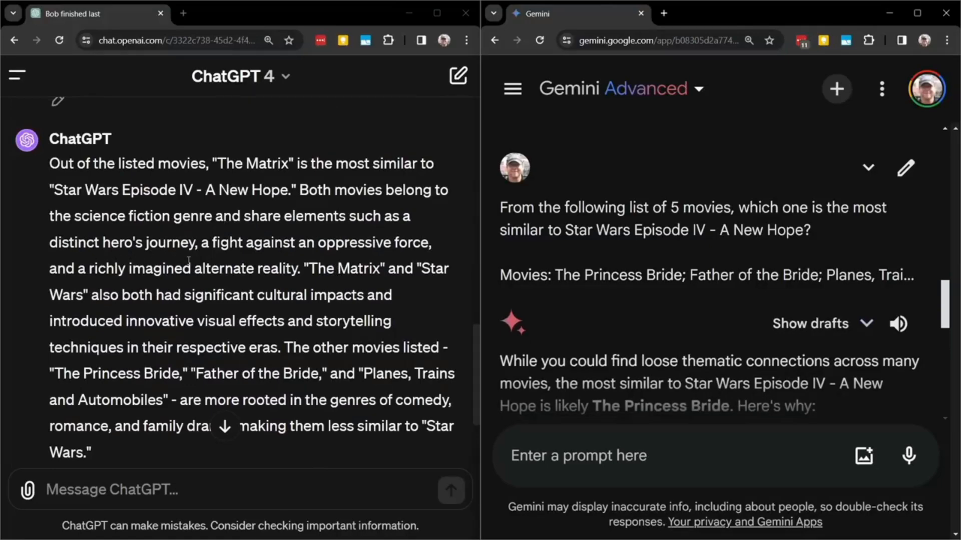
scroll(270, 311, "down", 1)
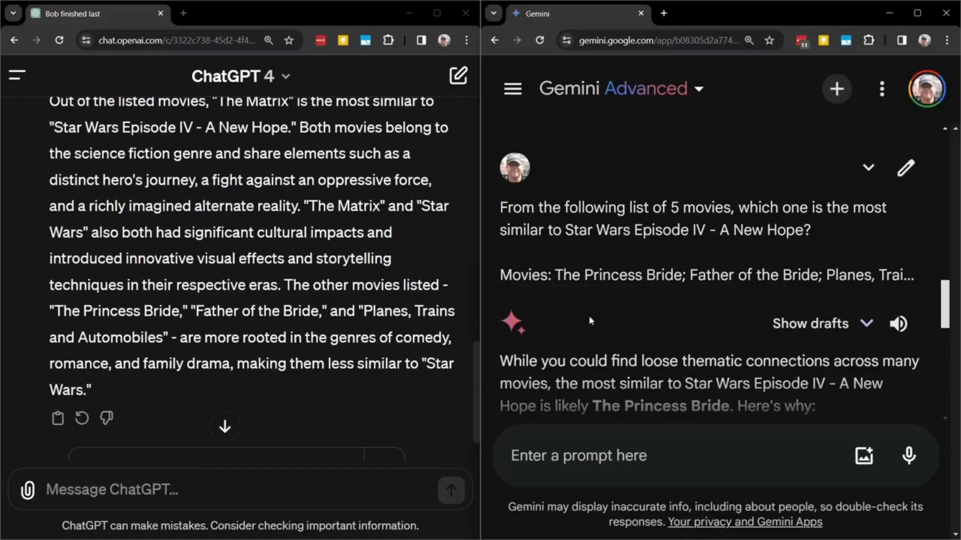
scroll(654, 304, "down", 2)
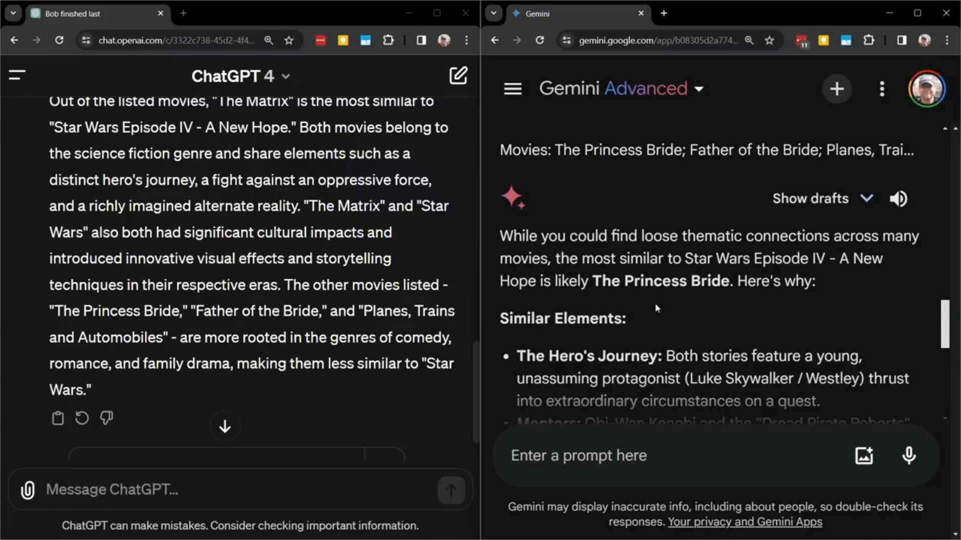
scroll(654, 302, "down", 1)
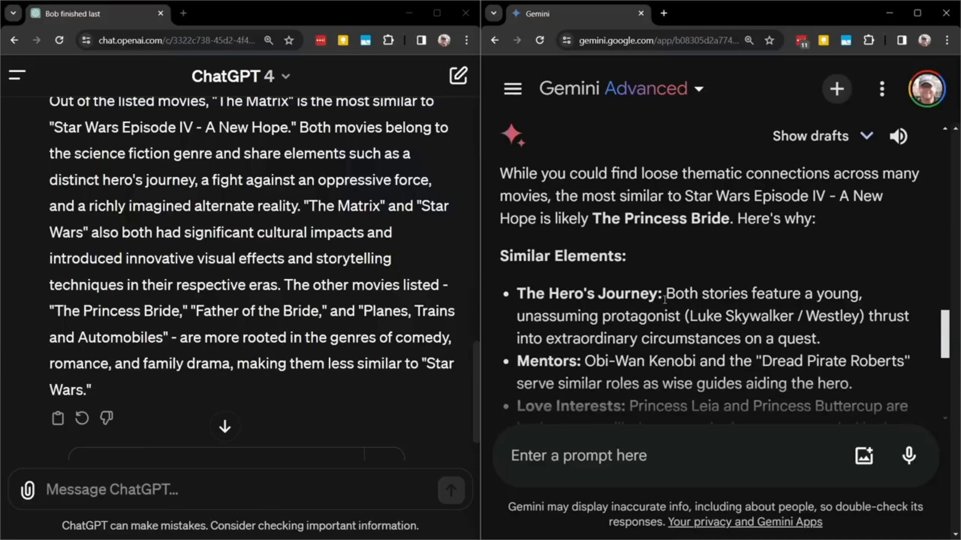
scroll(665, 300, "down", 2)
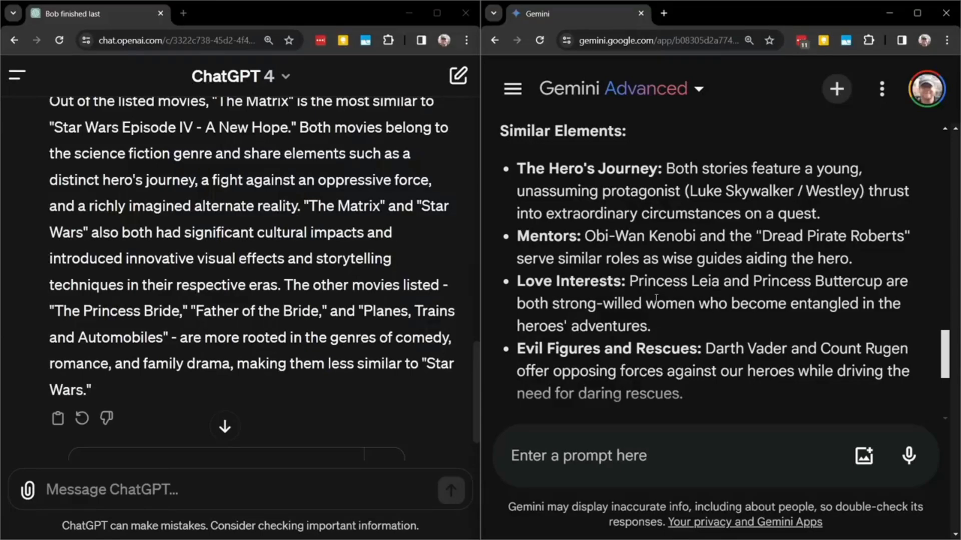
scroll(655, 298, "down", 1)
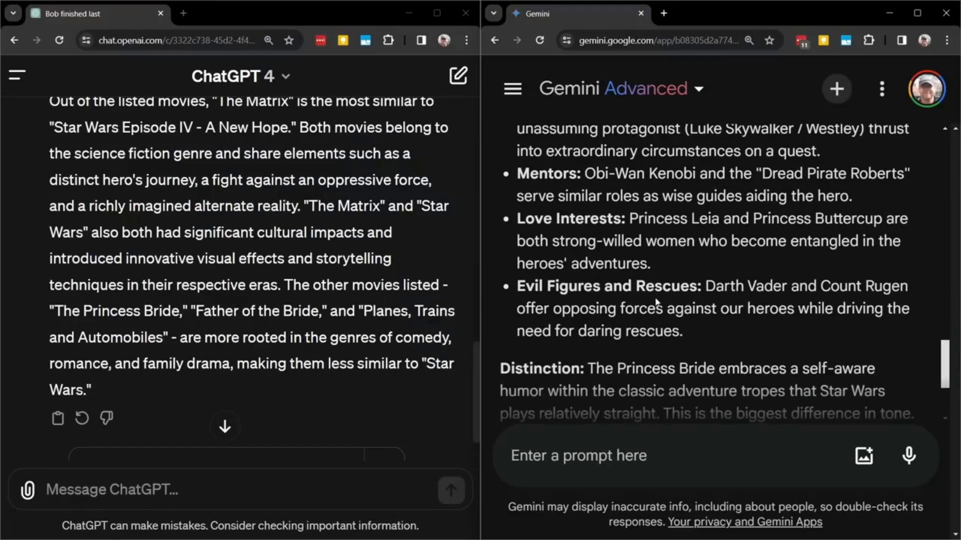
scroll(656, 301, "down", 2)
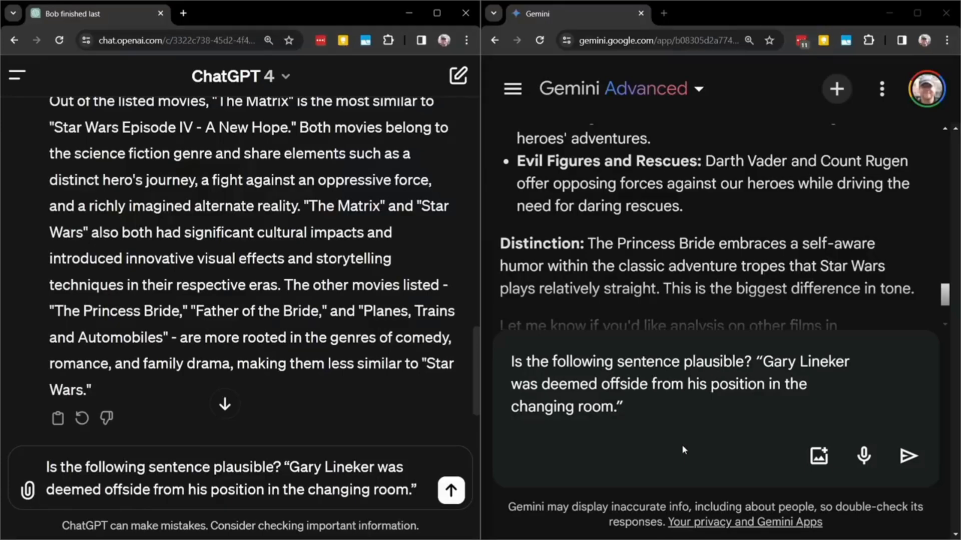
Ask both chatbots whether "Gary Lineker was deemed offside from his position in the changing room" is plausible, and read both replies.
left_click(907, 456)
left_click(452, 489)
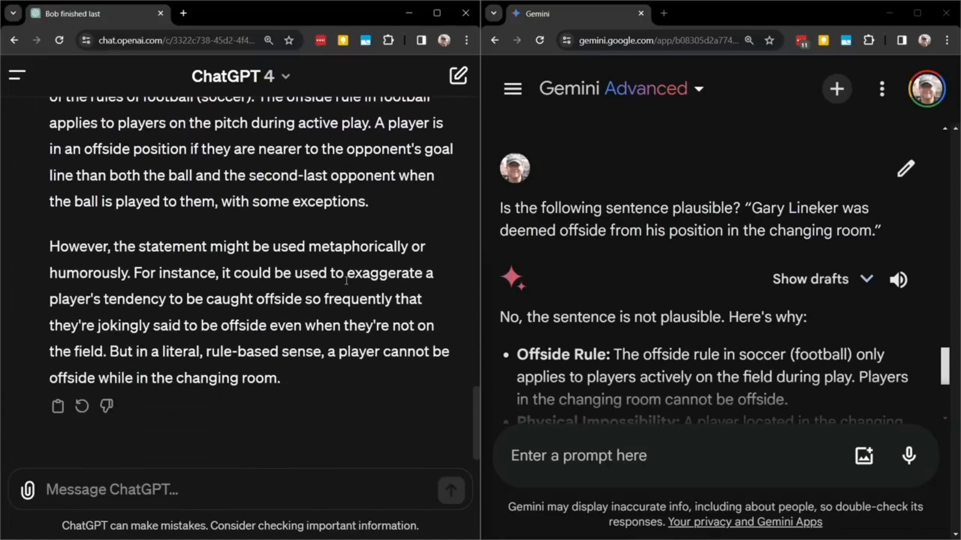
scroll(335, 227, "up", 3)
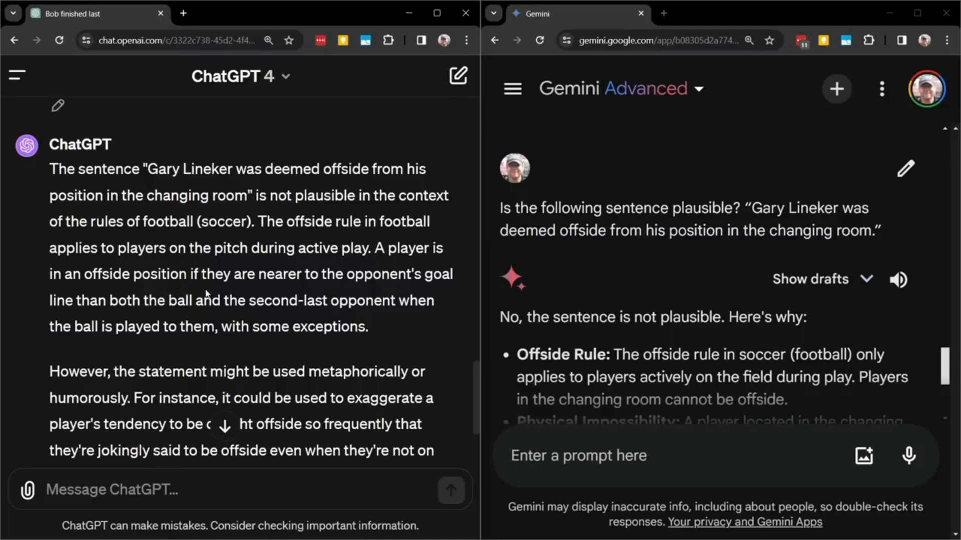
scroll(206, 292, "down", 3)
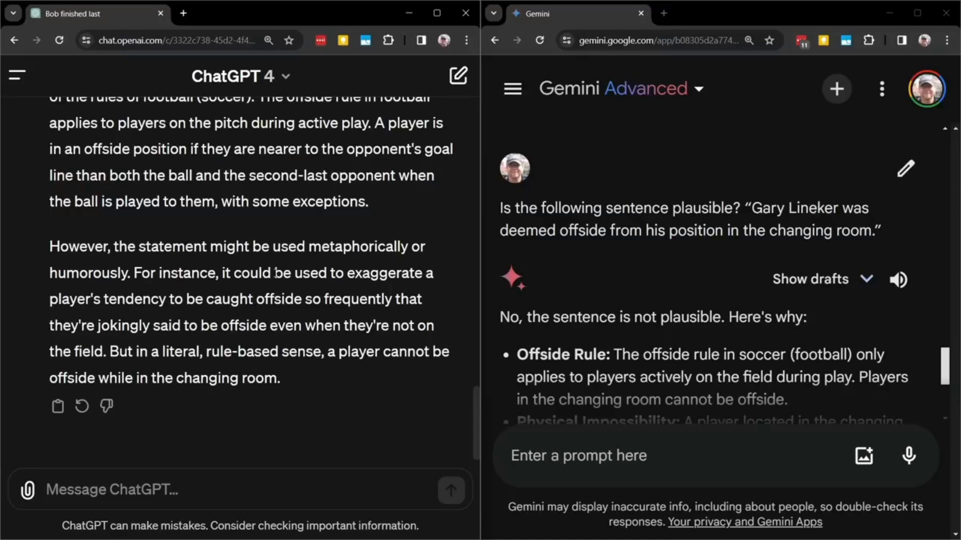
scroll(626, 226, "down", 2)
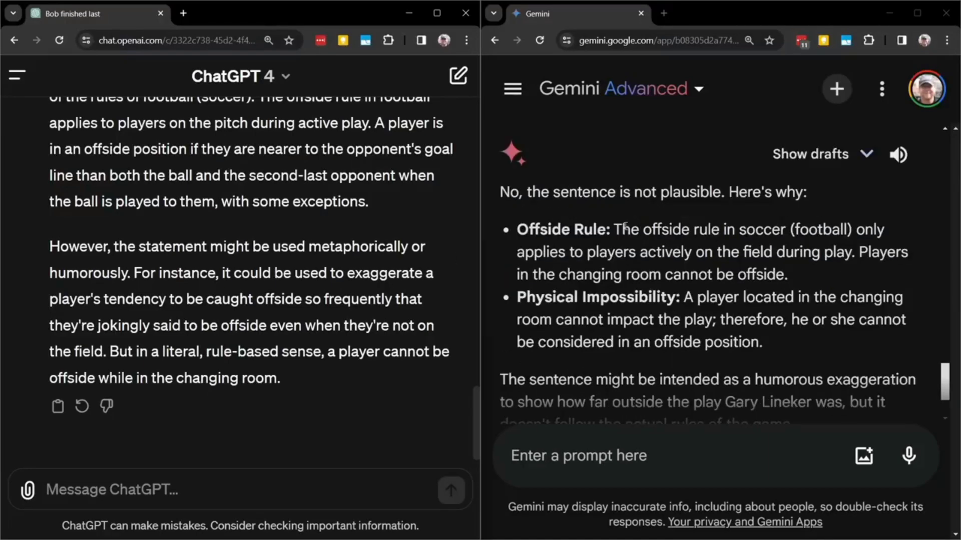
scroll(625, 226, "down", 1)
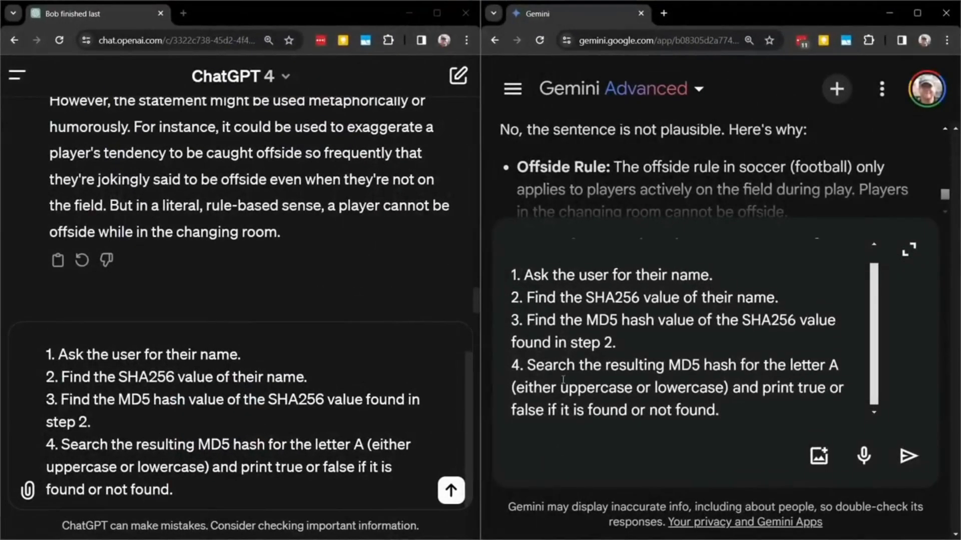
Send both chatbots the prompt for a Python script that MD5-hashes a name's SHA256 value and prints whether the hash contains the letter A.
scroll(562, 381, "up", 1)
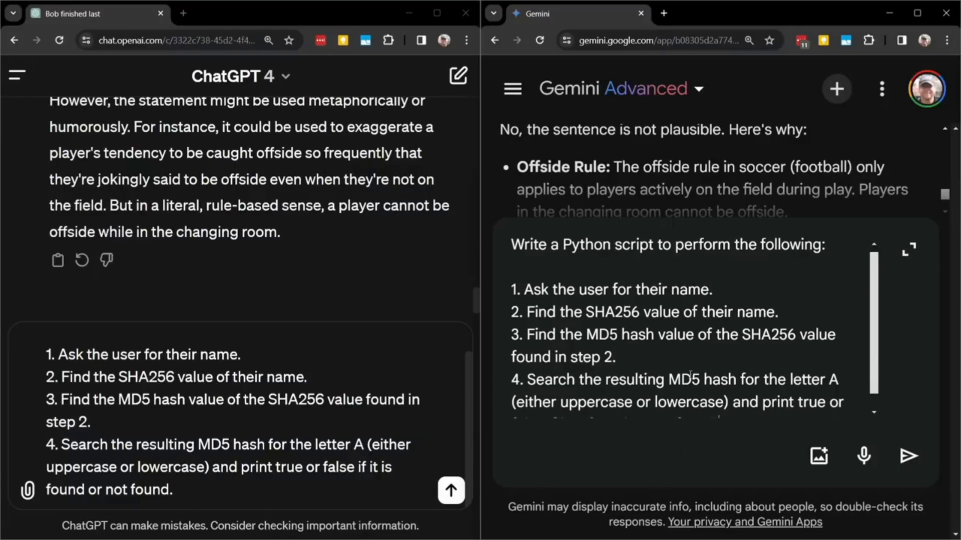
scroll(678, 364, "down", 1)
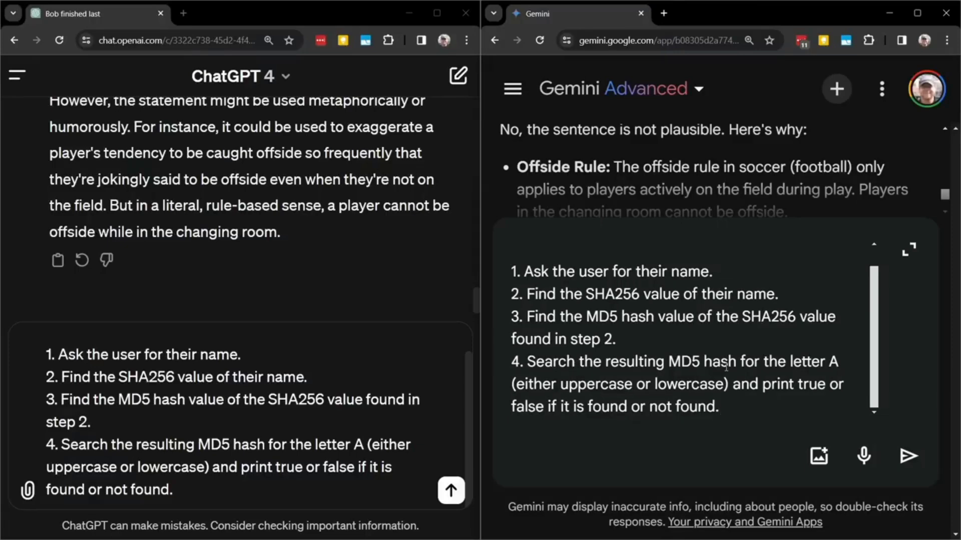
left_click(908, 456)
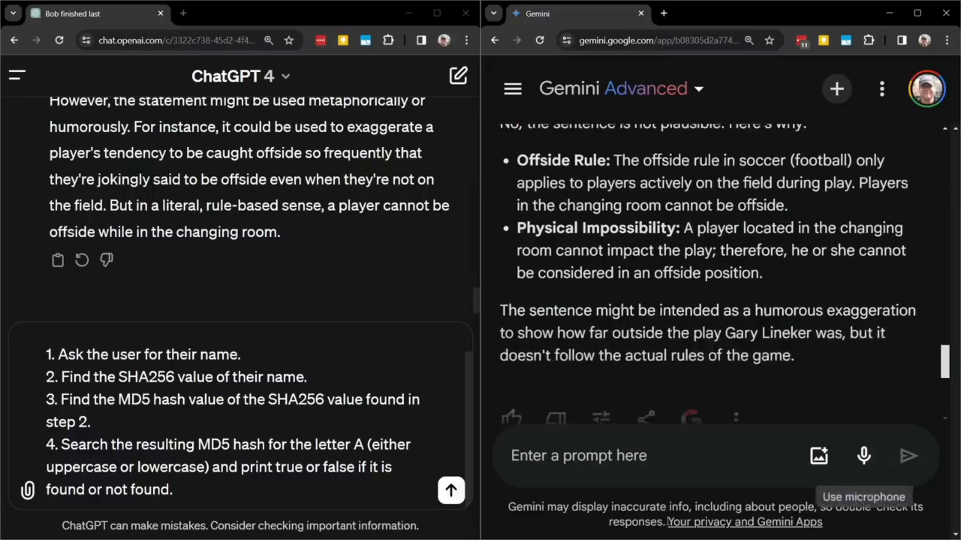
left_click(450, 490)
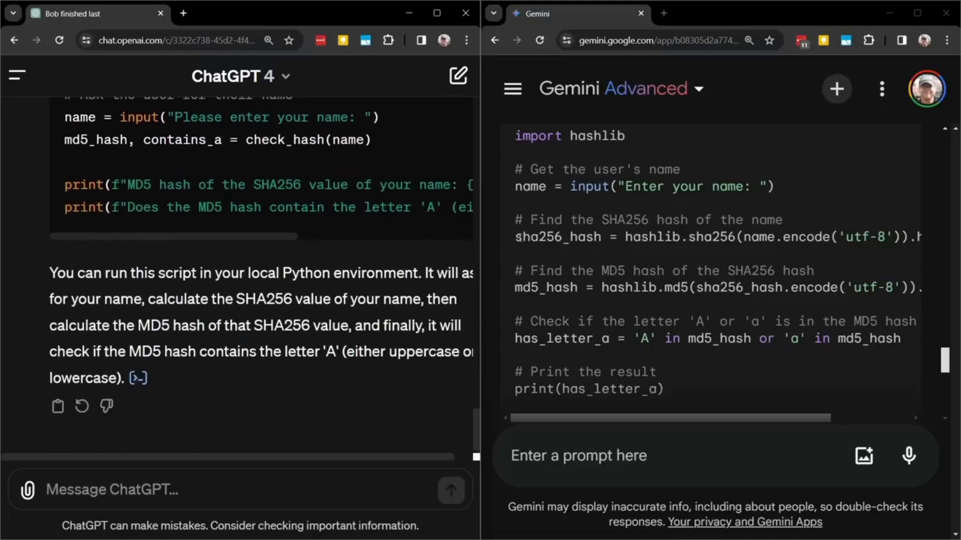
Examine Gemini's Python script and explanation, highlighting the sha256_hash variable and its use as input to the MD5 hash.
left_click_drag(516, 236, 601, 237)
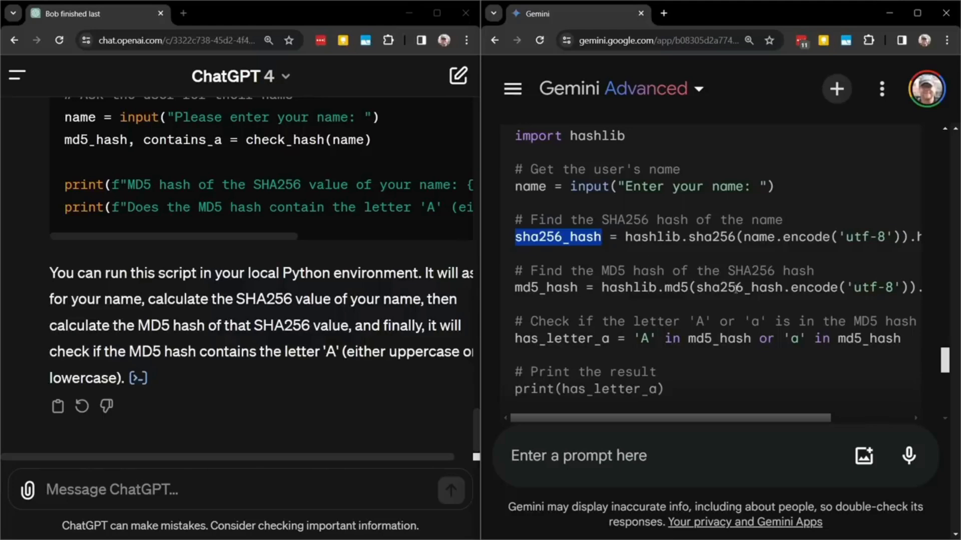
left_click_drag(697, 288, 908, 288)
scroll(791, 256, "down", 1)
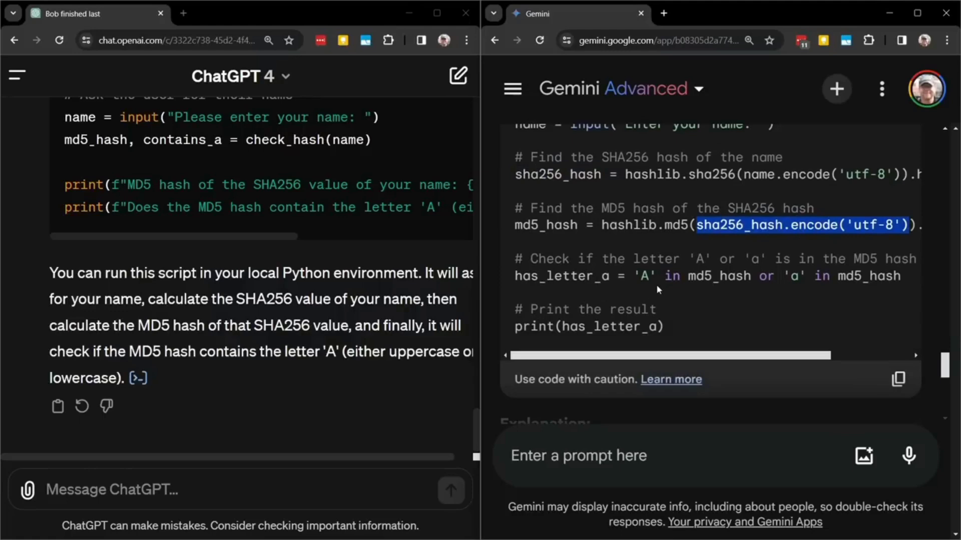
scroll(714, 235, "down", 1)
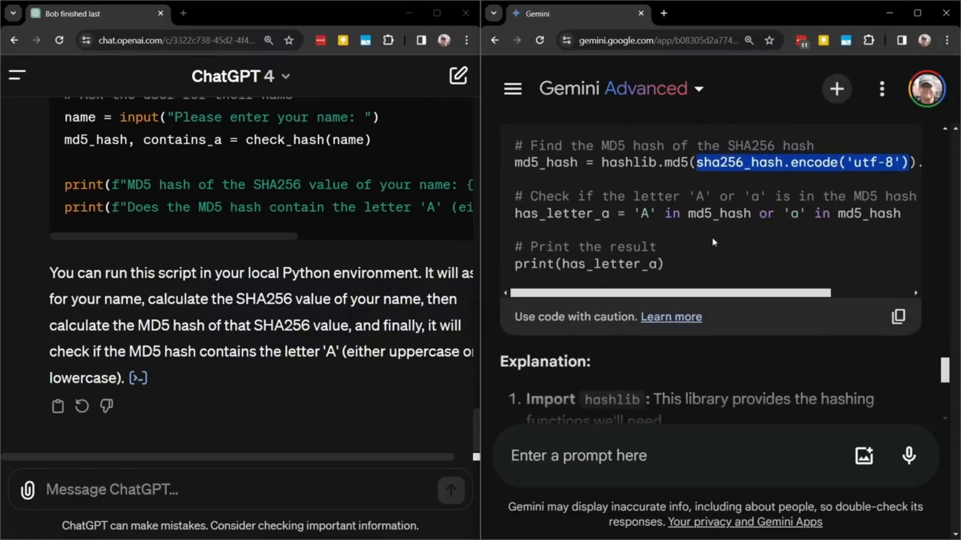
scroll(714, 242, "down", 2)
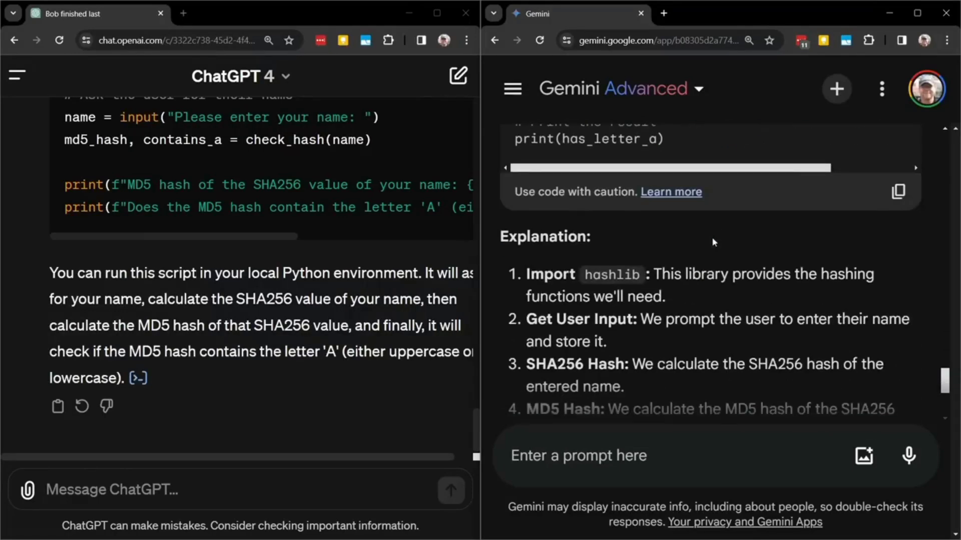
scroll(713, 242, "down", 2)
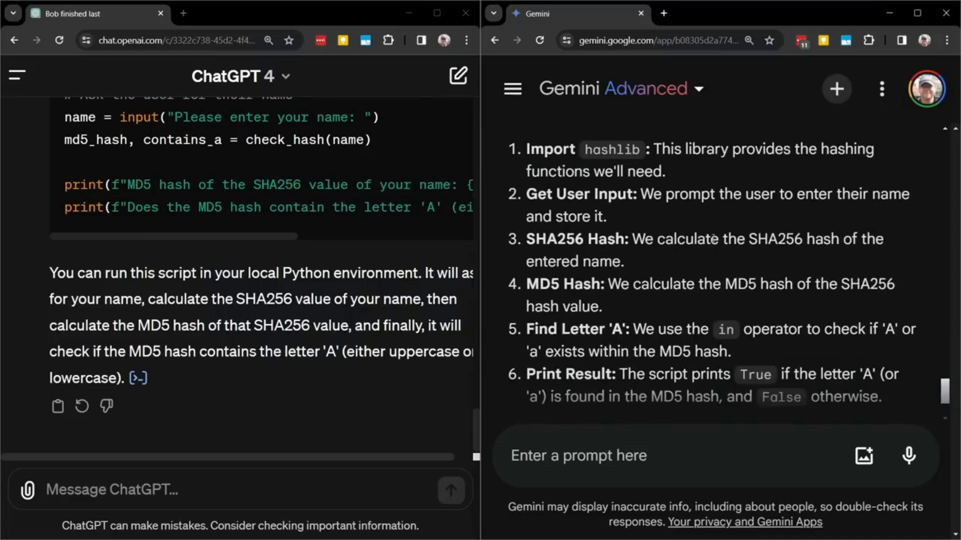
scroll(713, 239, "down", 1)
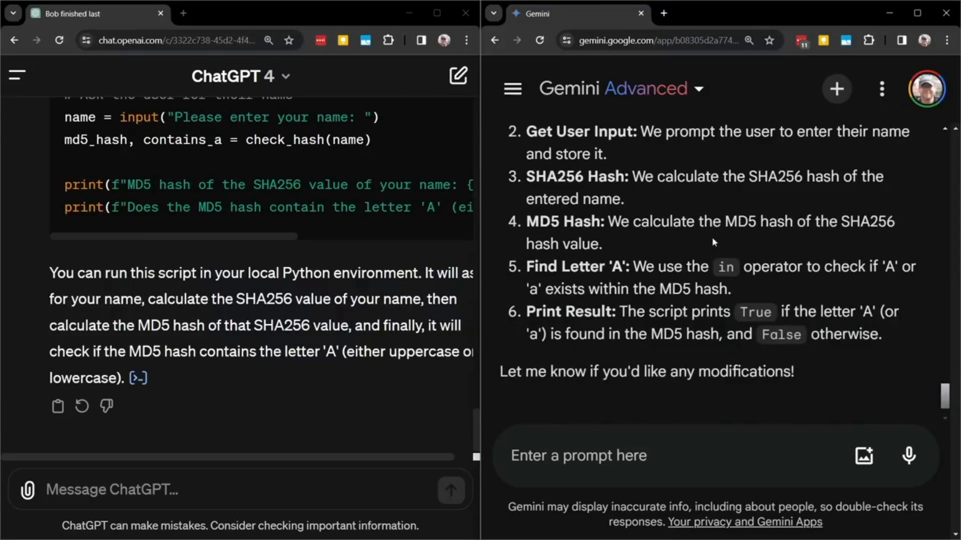
Examine ChatGPT's Python script, including the check_hash function and print statements, highlighting md5_hash.lower() in the letter check.
scroll(358, 313, "up", 7)
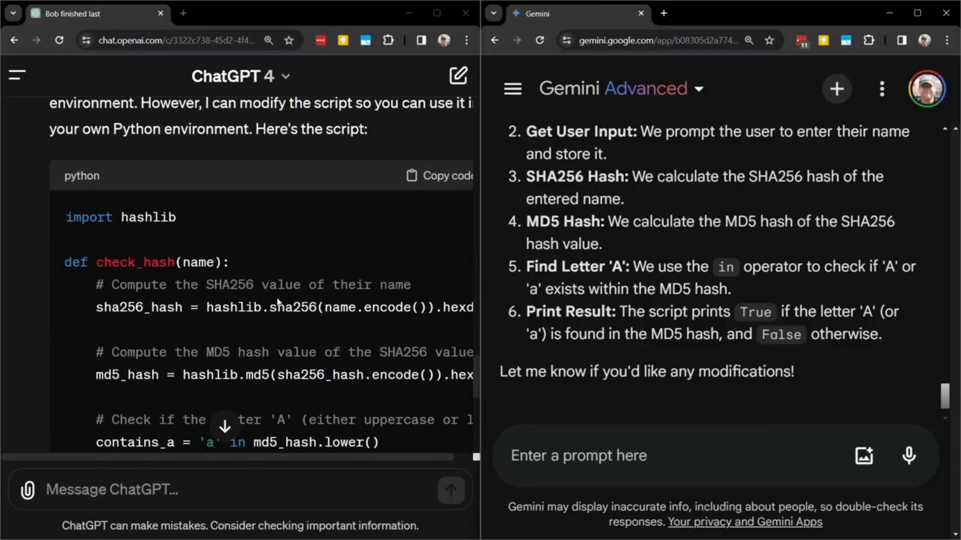
scroll(275, 301, "down", 2)
scroll(278, 206, "up", 1)
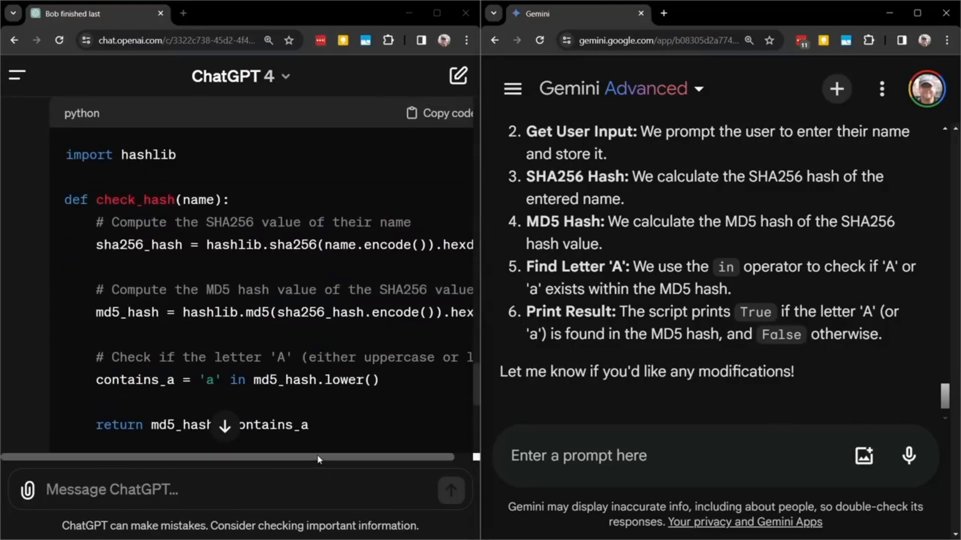
scroll(227, 262, "down", 6)
scroll(228, 263, "up", 3)
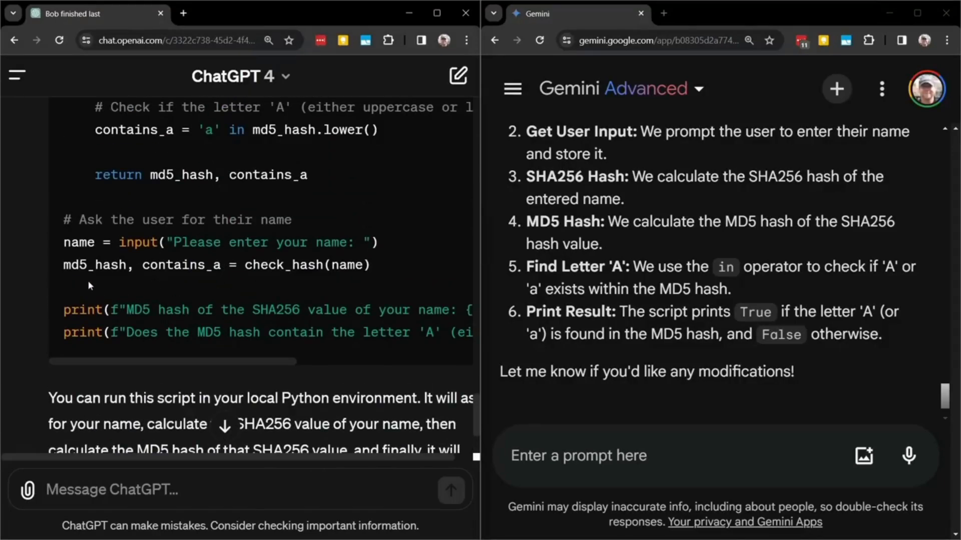
scroll(280, 282, "up", 5)
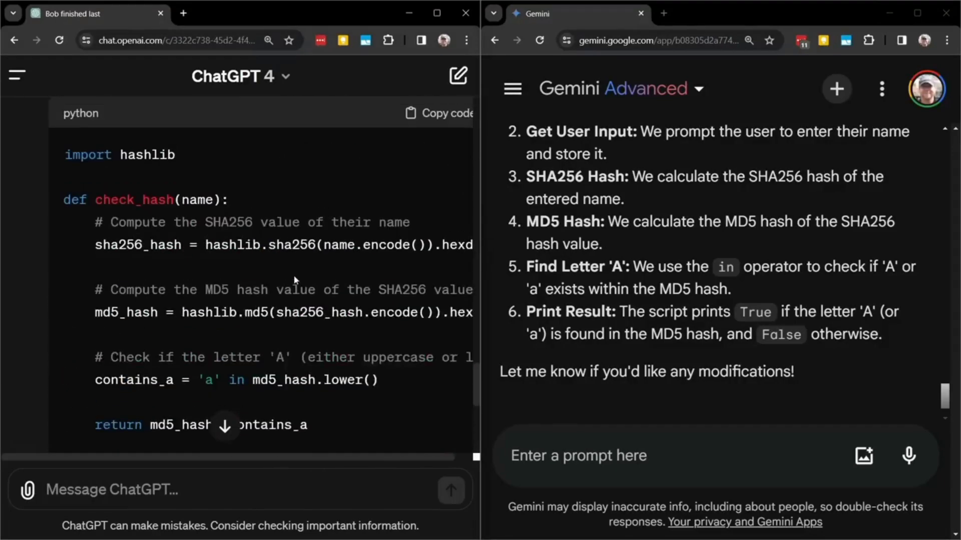
scroll(295, 281, "down", 1)
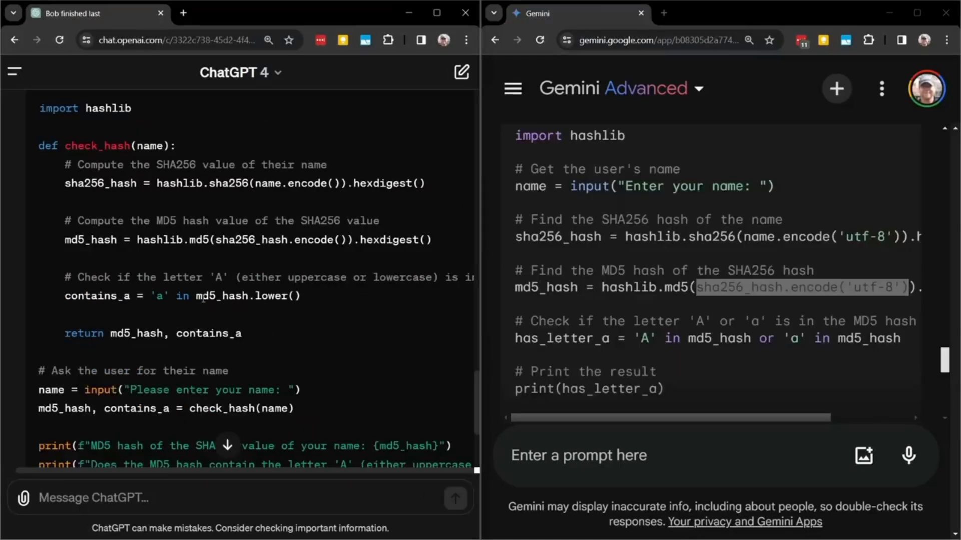
double_click(159, 296)
left_click_drag(197, 295, 300, 296)
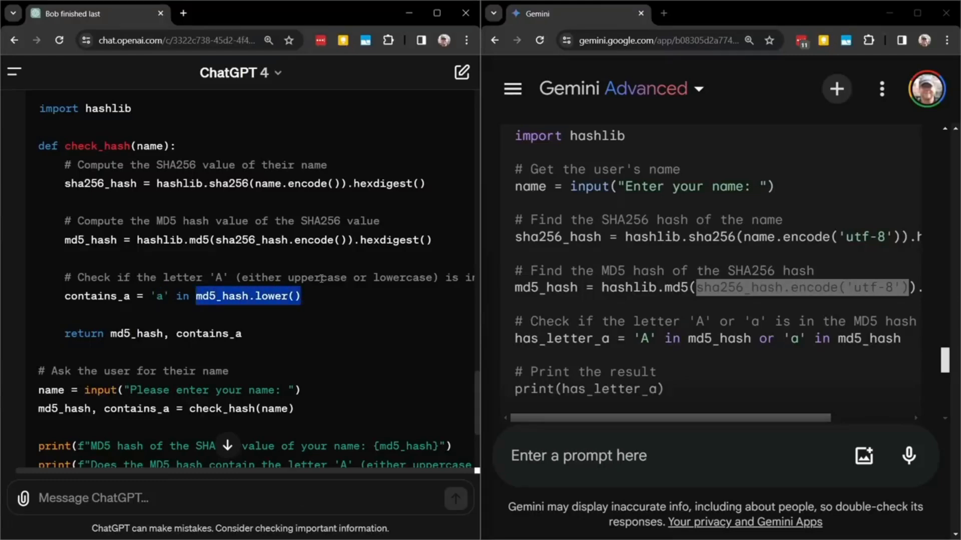
scroll(321, 278, "down", 3)
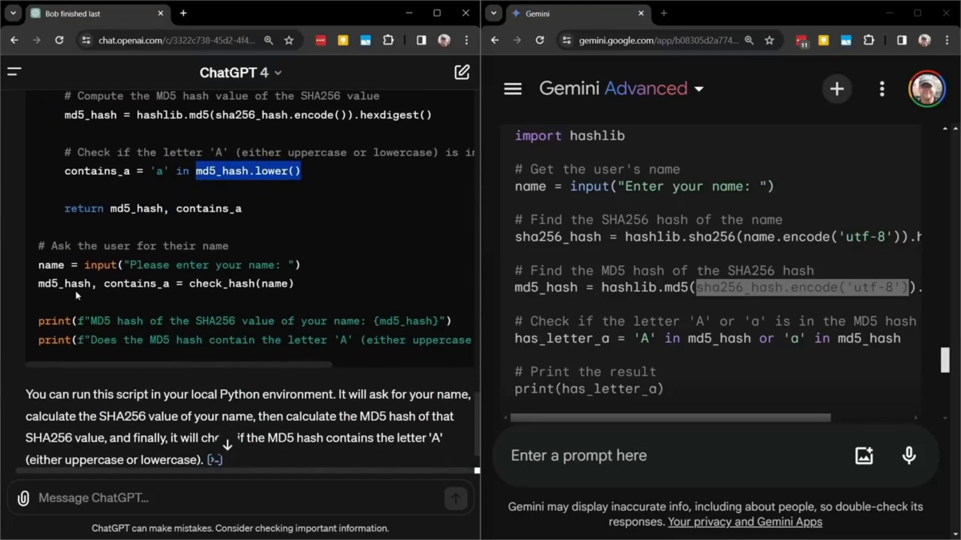
Switch to Windows PowerShell, run .\chatgpt.py with Python and enter a first name at its prompt.
mouse_move(149, 365)
left_mouse_down()
mouse_move(272, 366)
mouse_move(134, 369)
left_mouse_up()
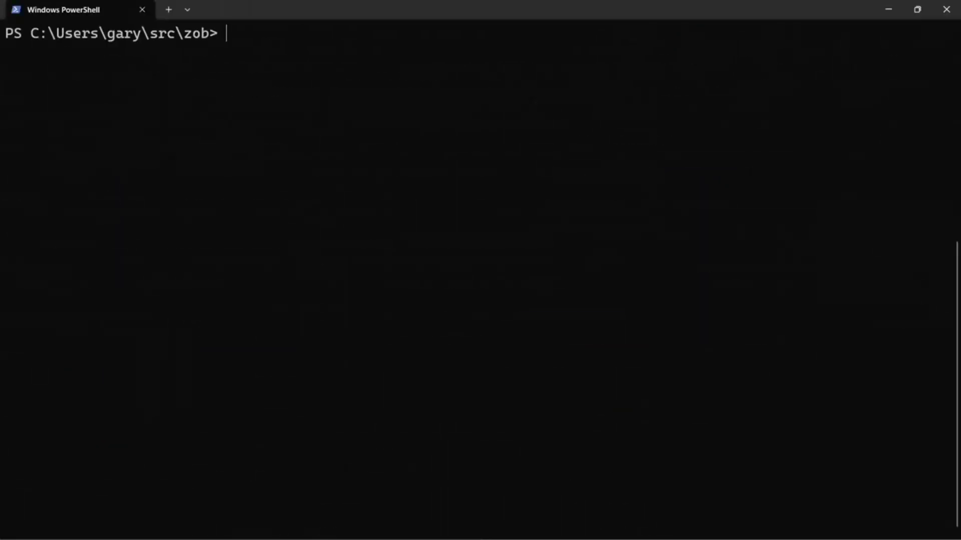
type("pu")
key("BackSpace")
type("ython .\\")
type("ch")
key("Tab")
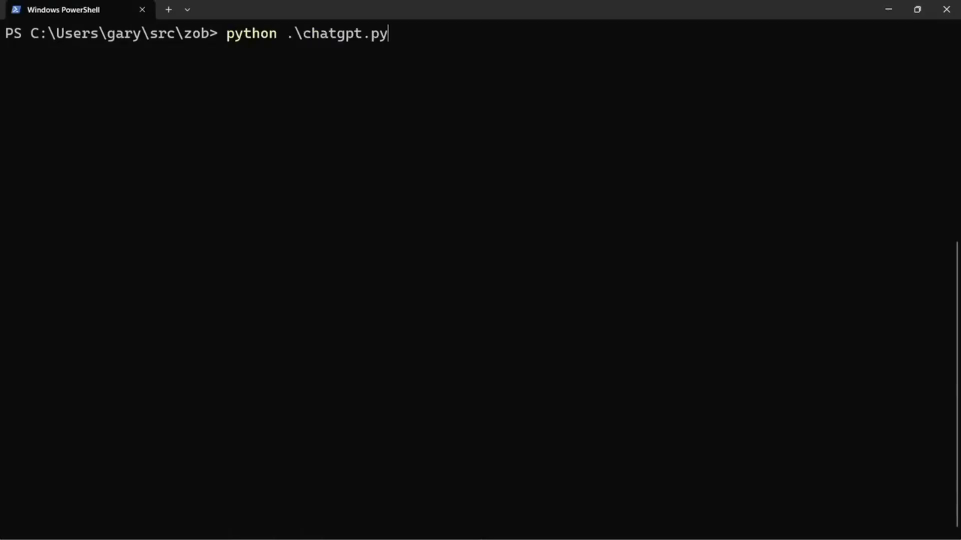
key("Return")
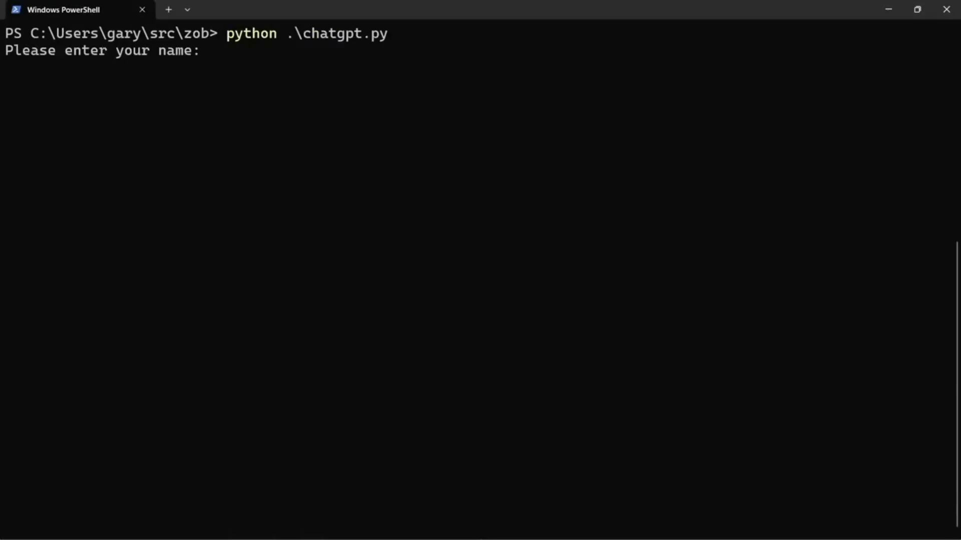
type("gary")
key("Return")
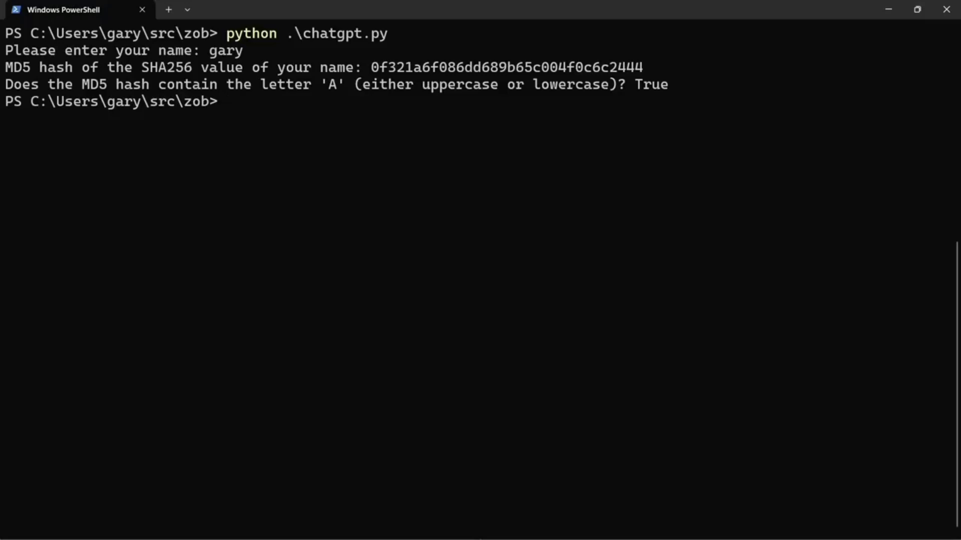
Run .\gem.py with Python and enter the same first name as for the ChatGPT script.
type("python .\\gem.py")
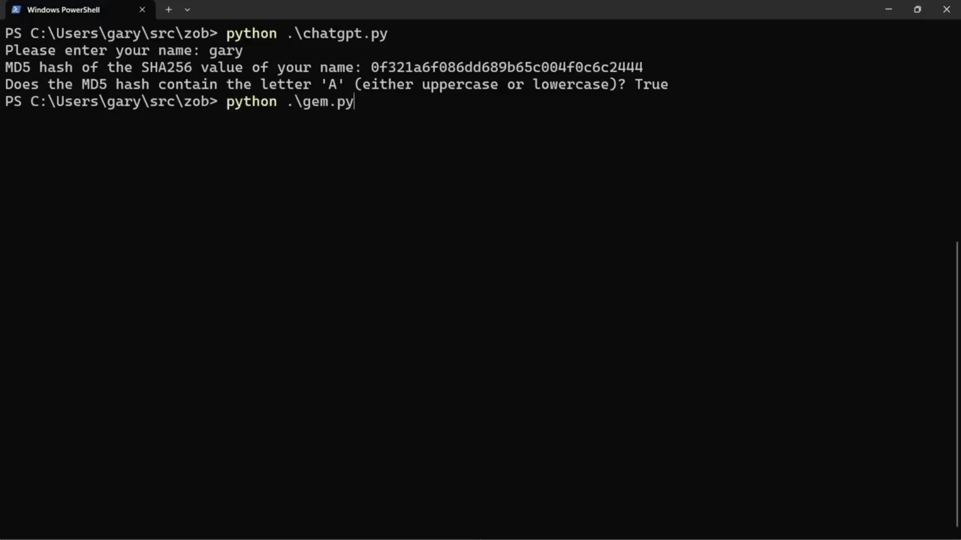
key("Return")
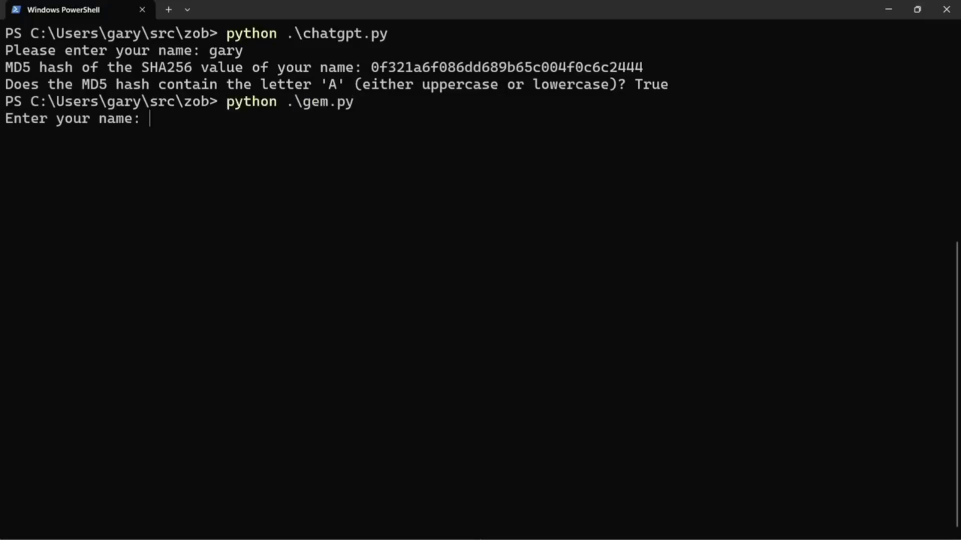
type("gary")
key("Return")
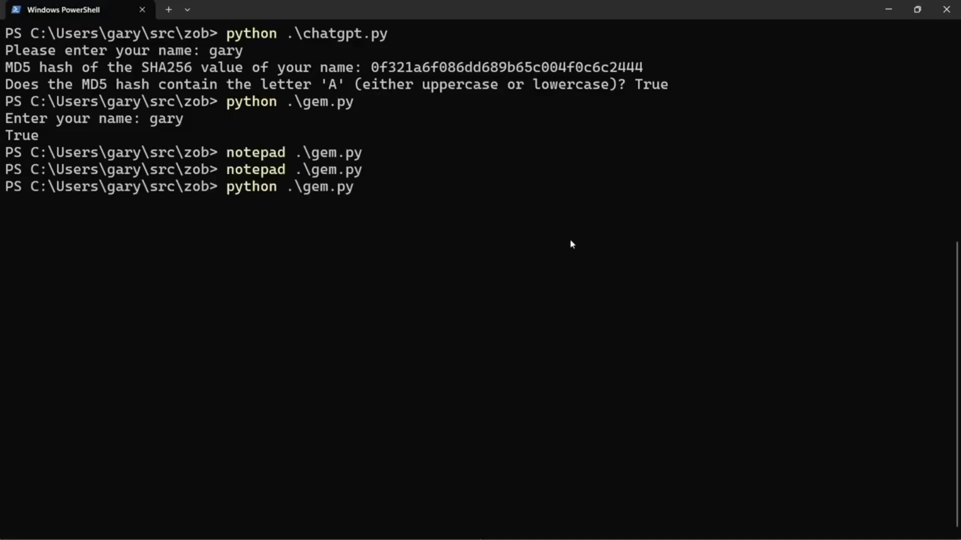
Run .\gem.py once more after editing it in Notepad, and enter the same first name again.
key("Return")
type("gar")
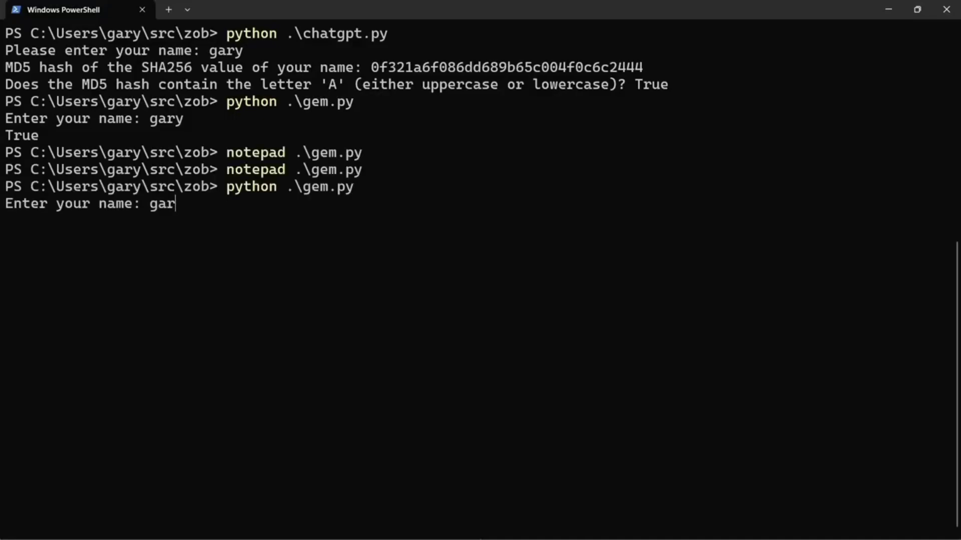
type("y")
key("Return")
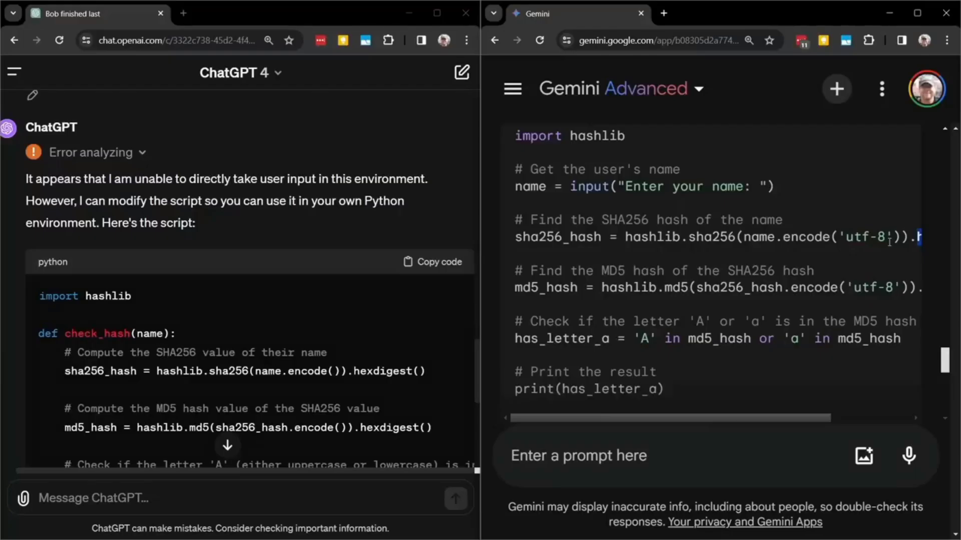
Switch back to the chatbots and compare the two Python hashing scripts, including their hash calculations and print statements.
scroll(889, 242, "down", 3)
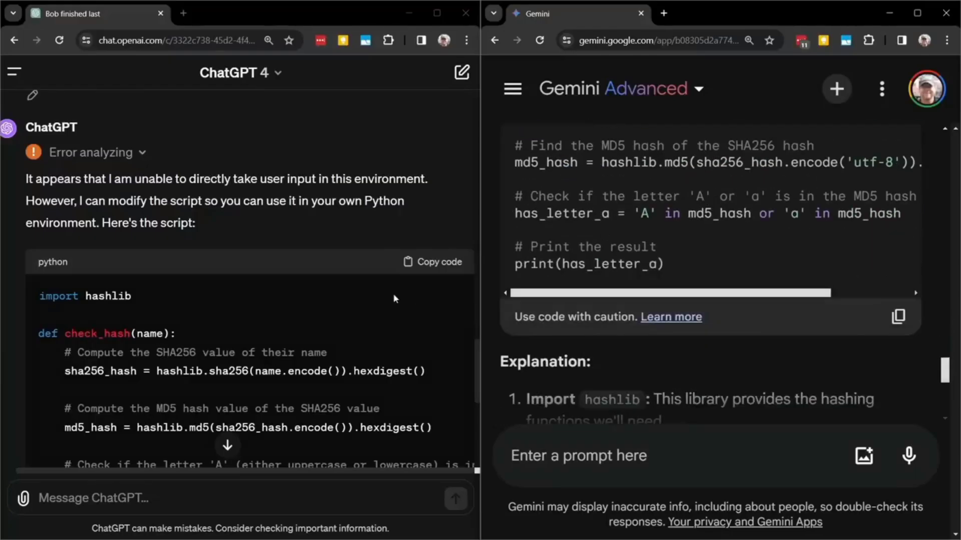
scroll(392, 293, "down", 4)
scroll(392, 295, "down", 3)
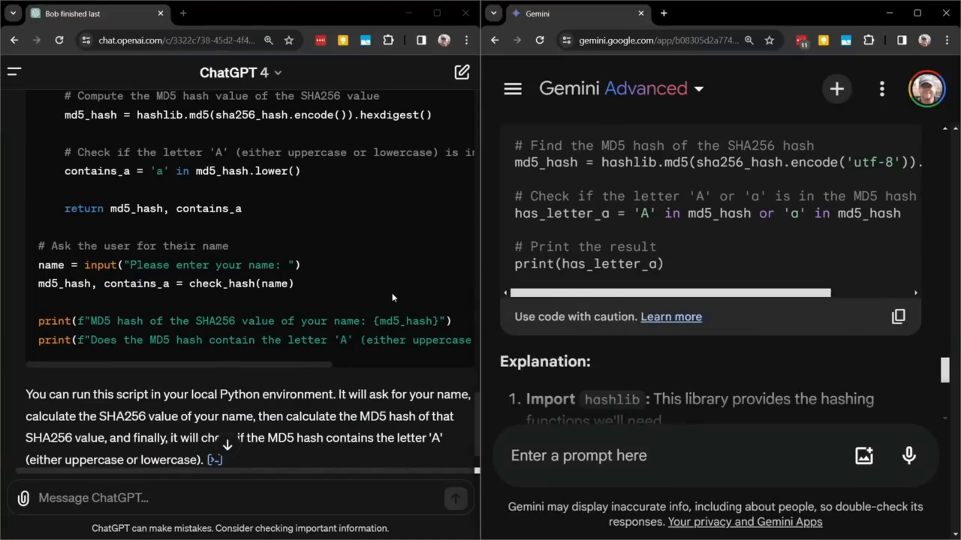
scroll(337, 238, "up", 7)
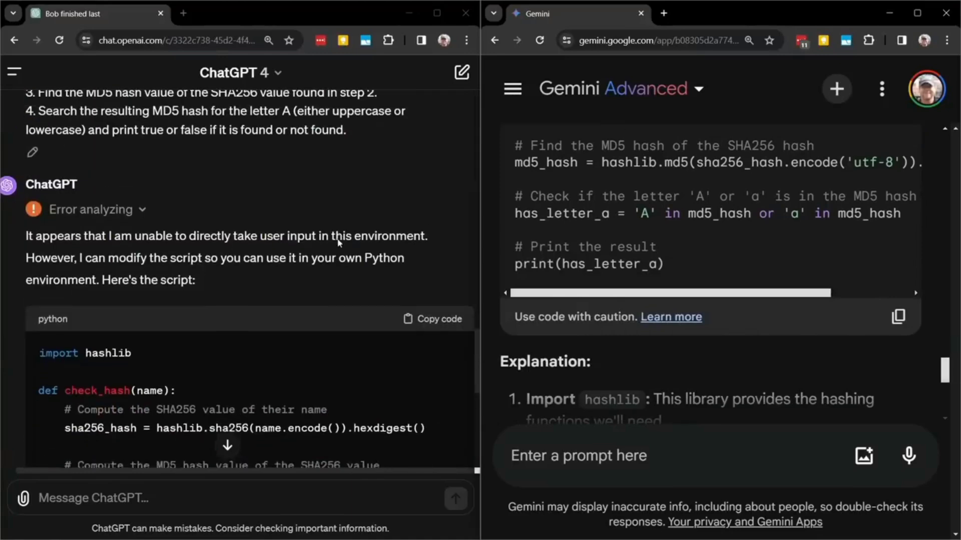
scroll(338, 244, "down", 4)
scroll(710, 240, "up", 4)
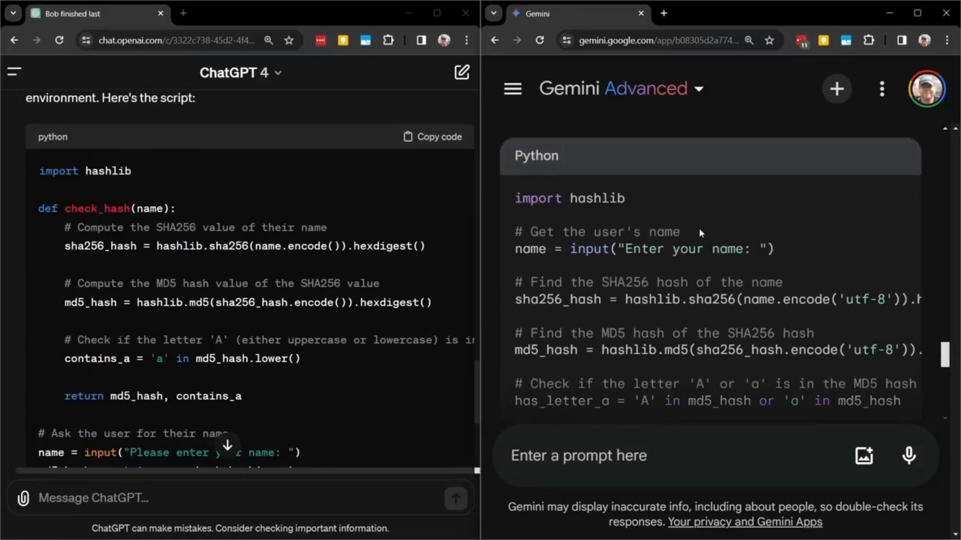
scroll(698, 228, "down", 1)
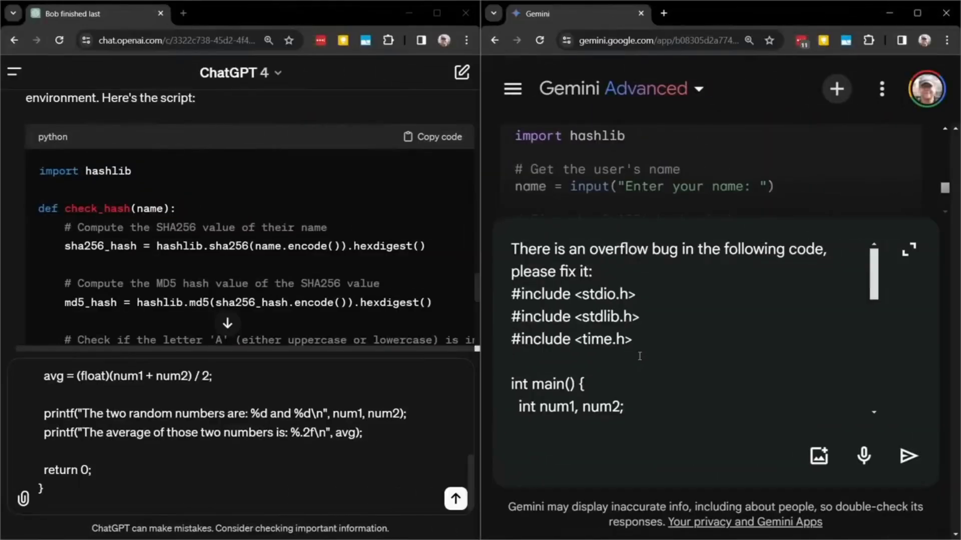
Check the C overflow-bug prompt, highlighting num1 + num2 in the average calculation, and send it to Gemini and ChatGPT.
scroll(640, 346, "down", 5)
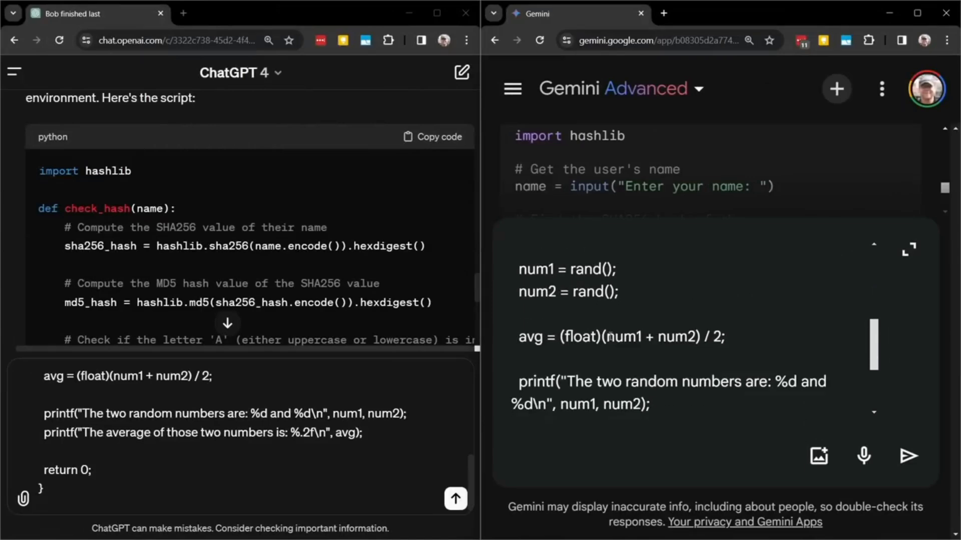
left_click_drag(606, 337, 695, 337)
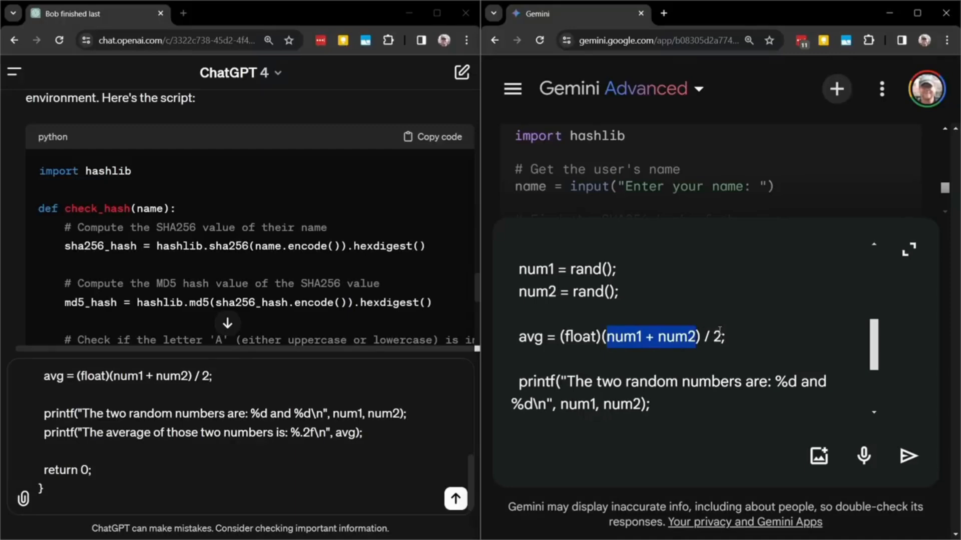
scroll(711, 327, "down", 3)
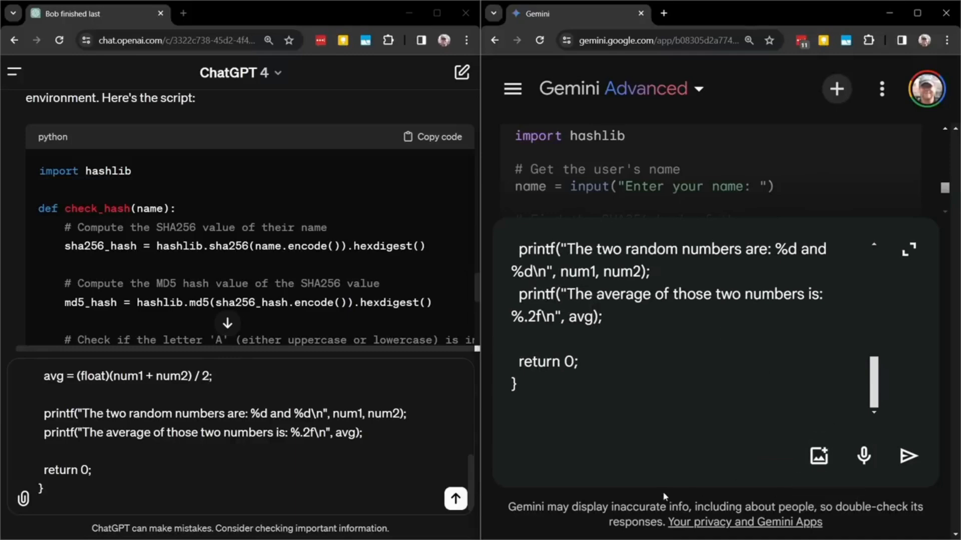
left_click(908, 455)
left_click(456, 499)
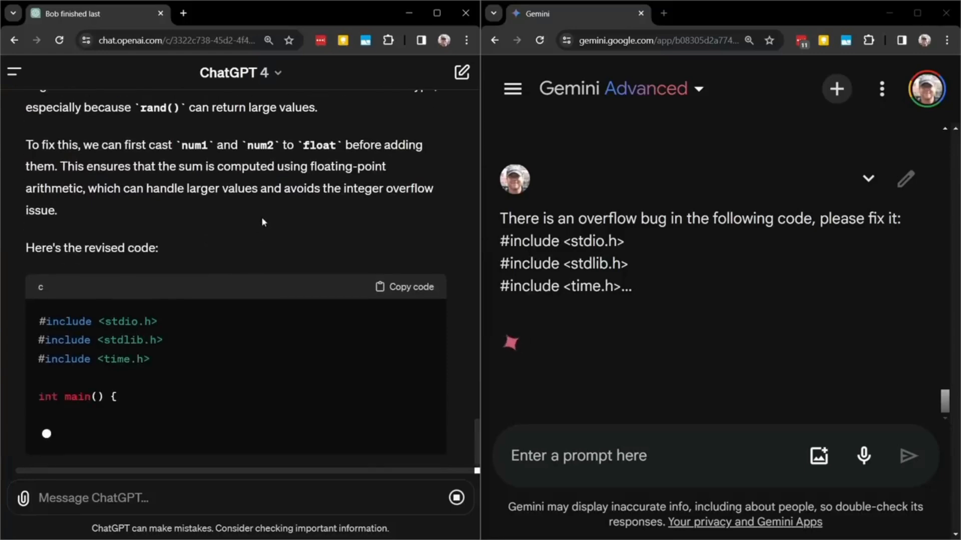
Read ChatGPT's overflow explanation and its revised C code, including the float casts in the average calculation.
scroll(257, 201, "up", 4)
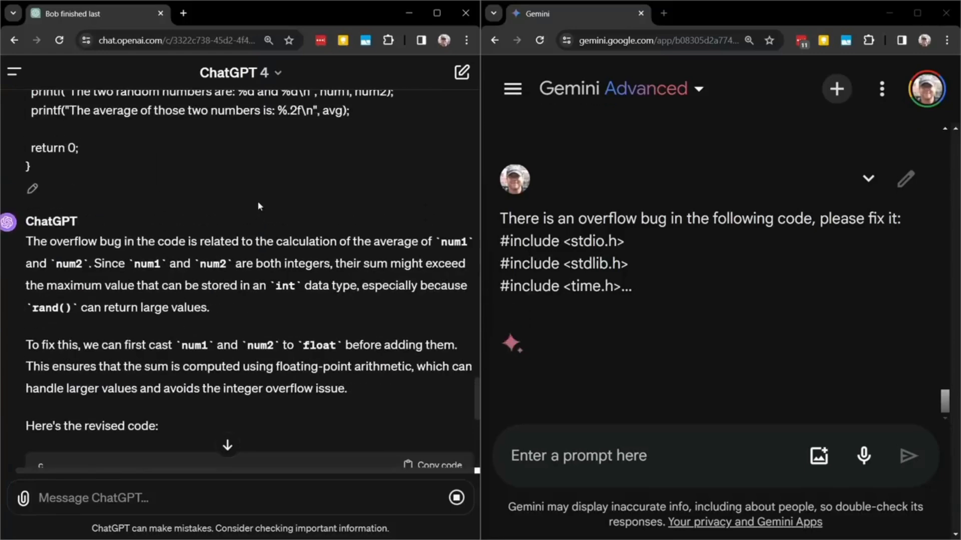
scroll(257, 201, "down", 5)
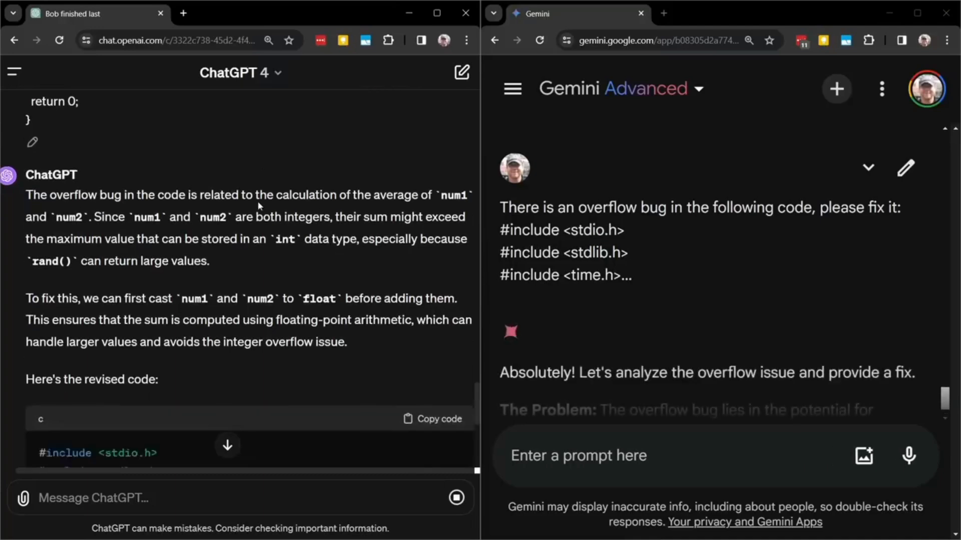
scroll(257, 201, "down", 4)
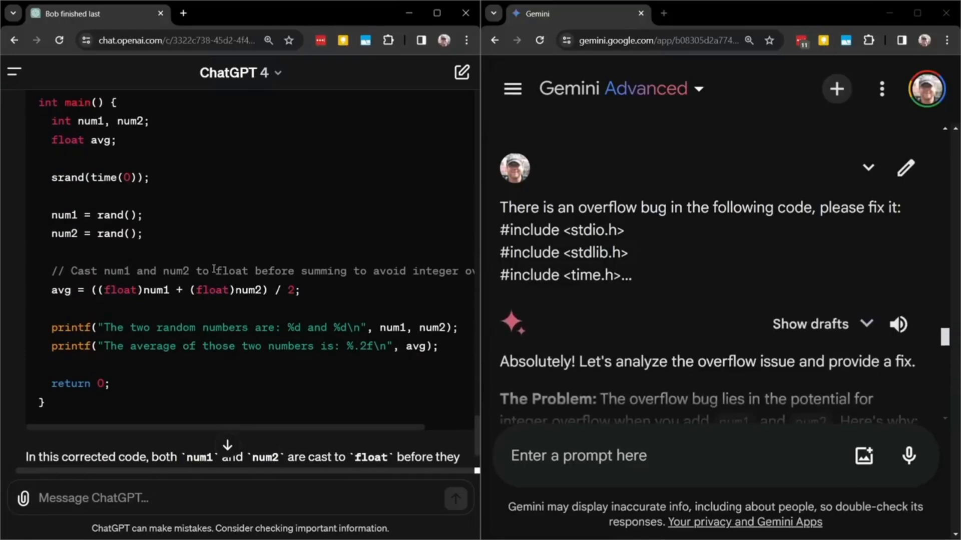
scroll(214, 273, "down", 2)
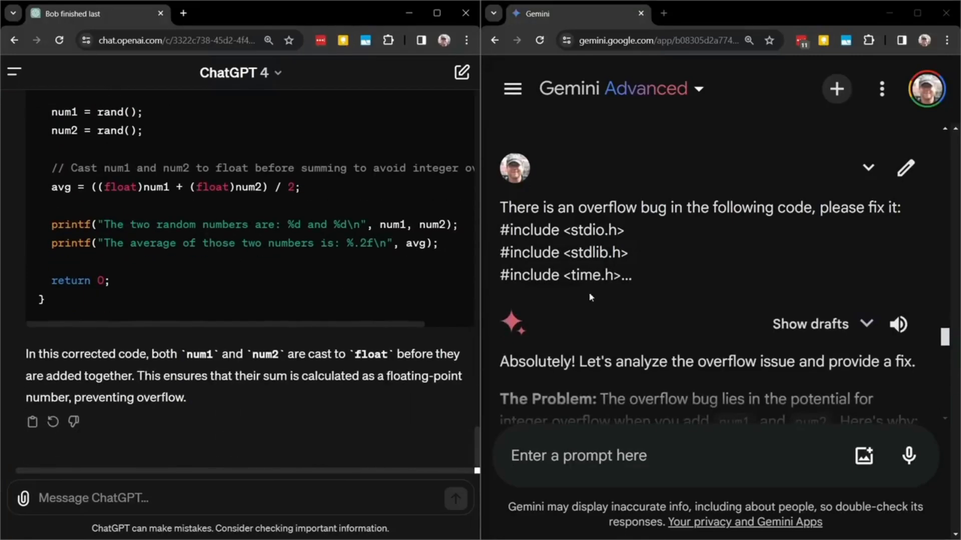
Read Gemini's explanation of the integer overflow, its proposed fix and its modified C code.
scroll(734, 278, "down", 2)
scroll(734, 279, "down", 1)
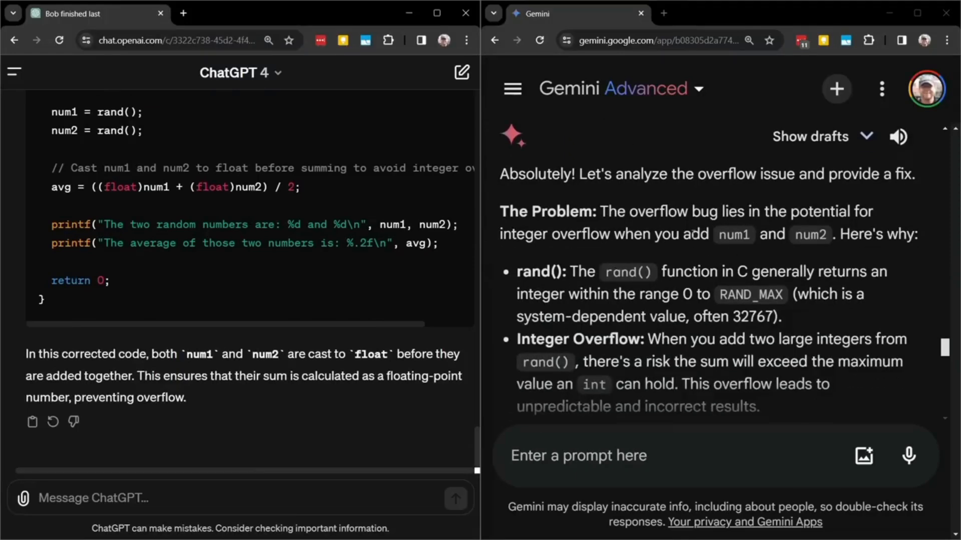
scroll(693, 231, "down", 5)
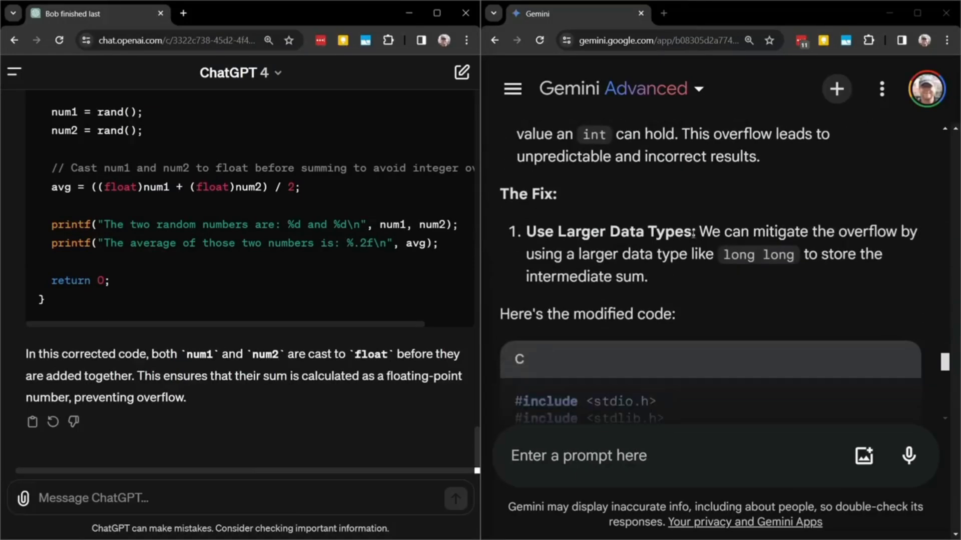
scroll(693, 234, "down", 5)
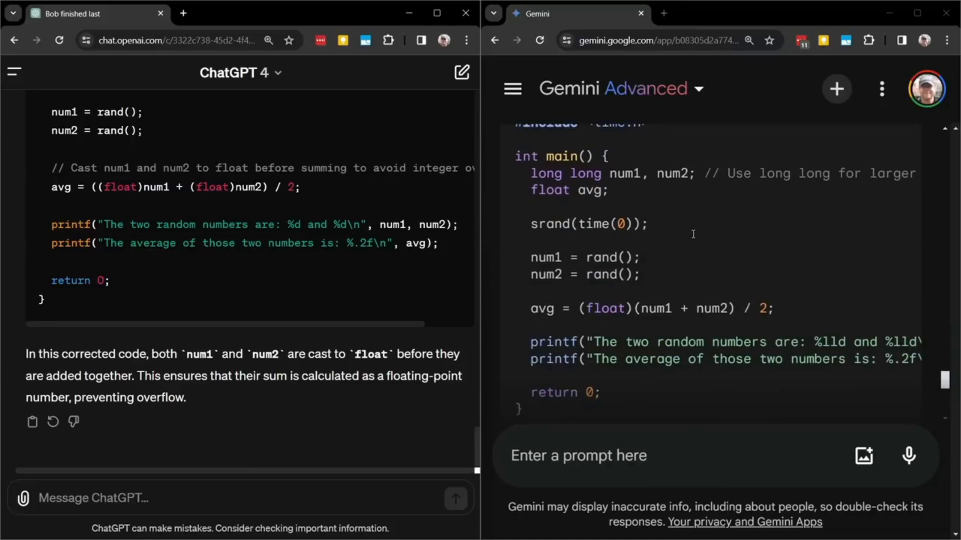
scroll(693, 234, "down", 3)
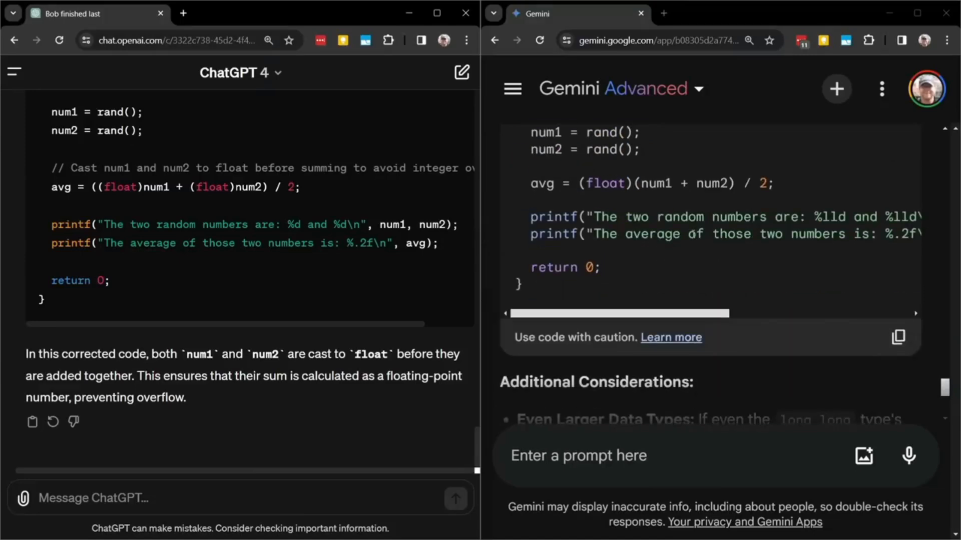
Highlight rand in Gemini's num1 assignment and check the long long declaration against its explanation of rand() and RAND_MAX.
scroll(694, 234, "up", 4)
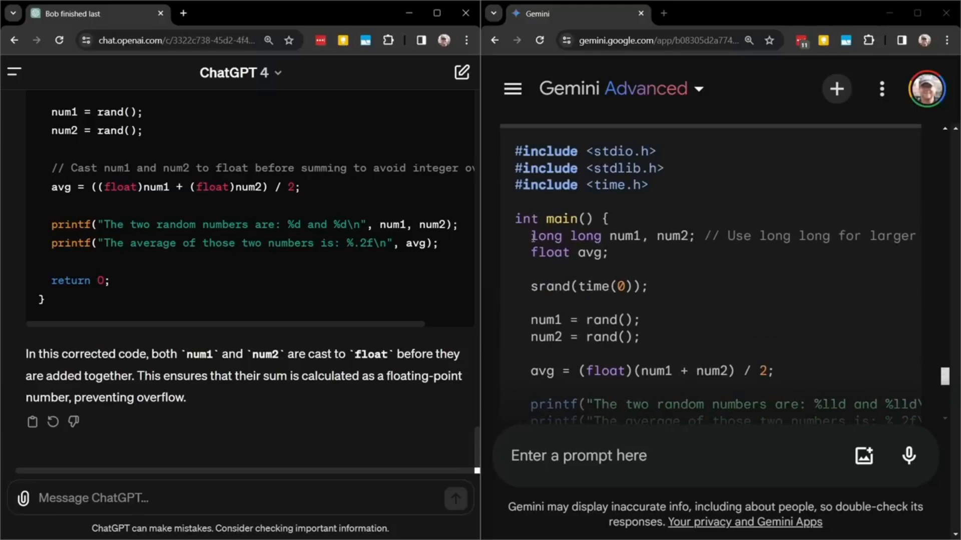
double_click(604, 319)
scroll(667, 295, "up", 10)
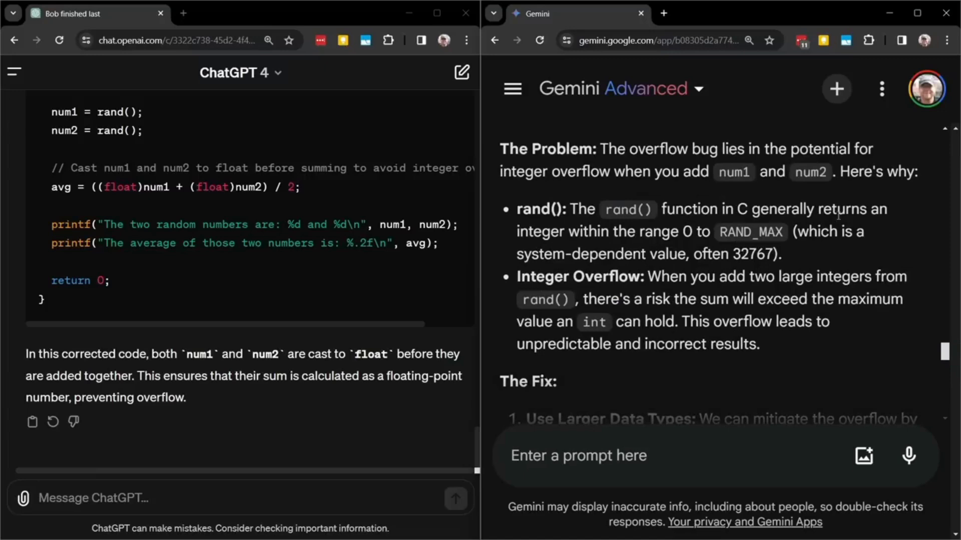
scroll(645, 235, "down", 9)
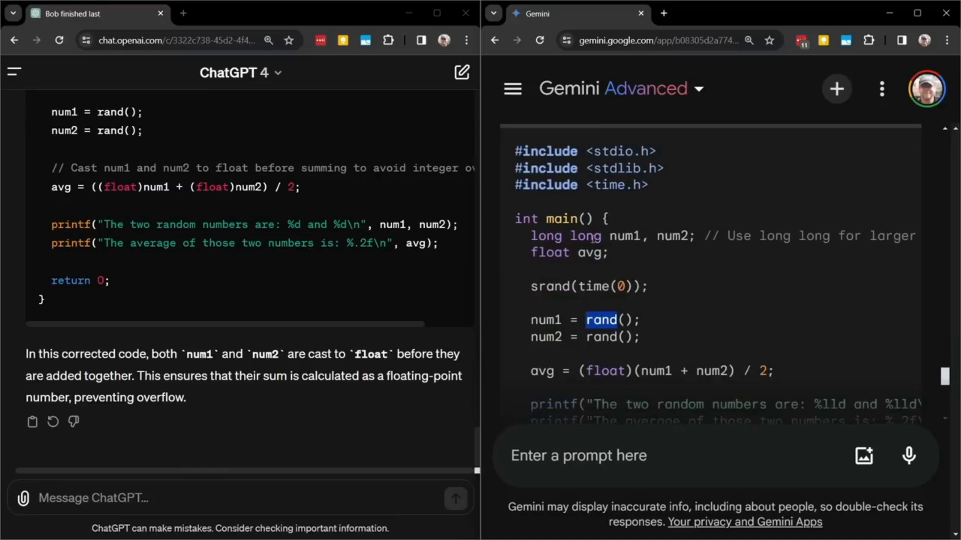
scroll(691, 273, "down", 1)
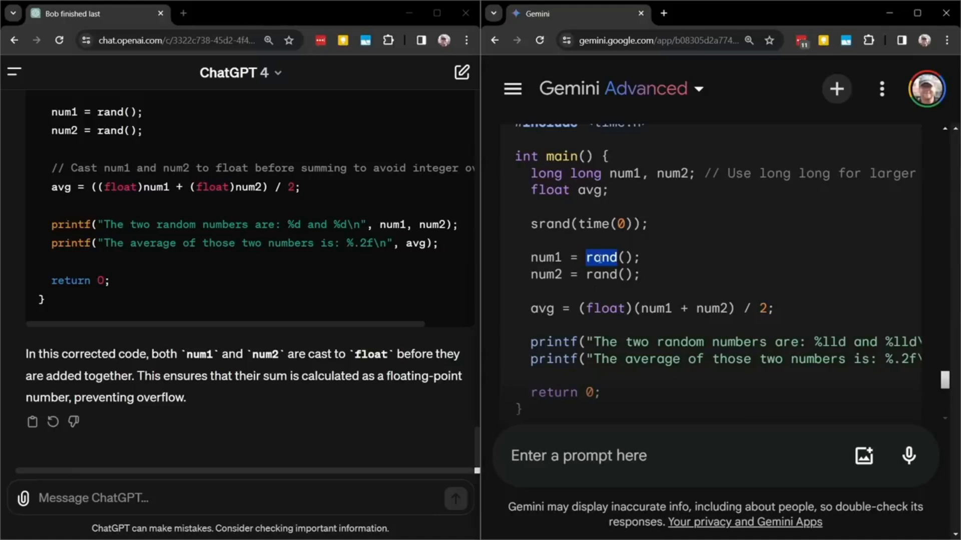
Read the Additional Considerations section at the end of Gemini's overflow answer.
scroll(664, 260, "down", 5)
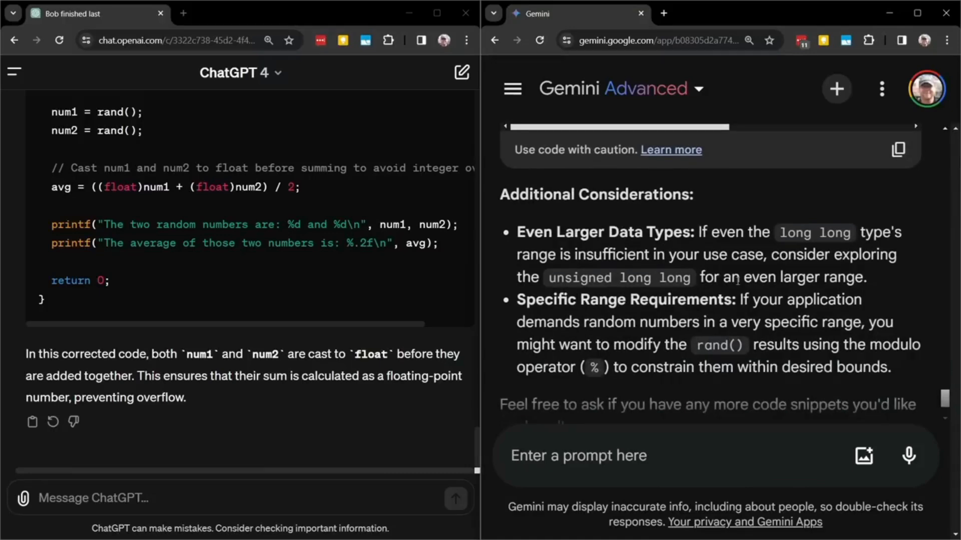
scroll(717, 279, "down", 1)
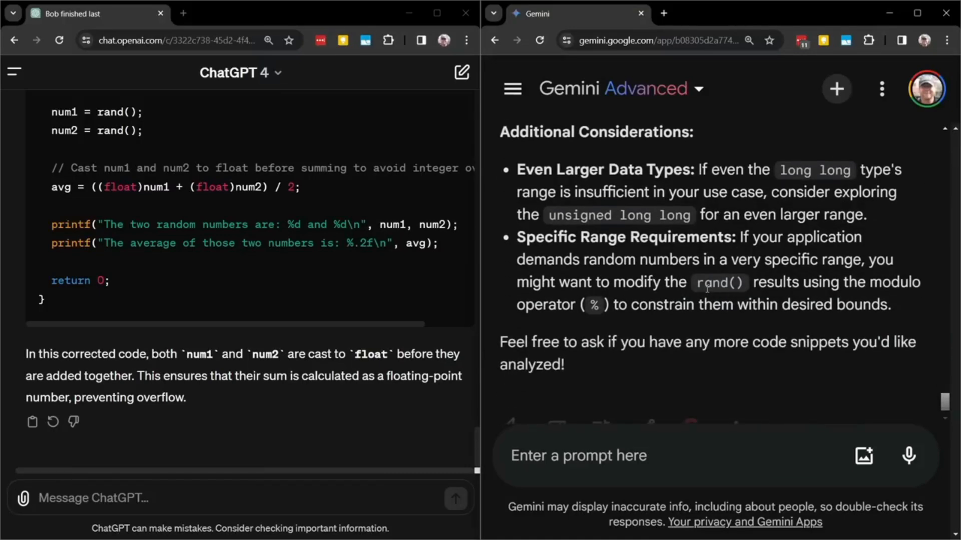
scroll(707, 289, "down", 1)
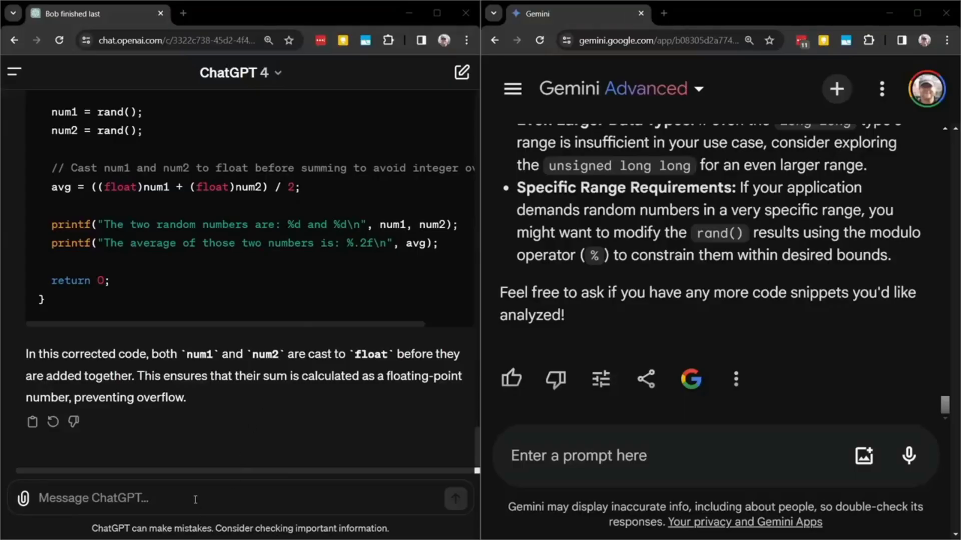
Submit the prompt "Write code in lua to find the first 100 prime numbers." to both ChatGPT and Gemini.
left_click(195, 499)
type("Write code in lua to find the first 100 prime numbers.")
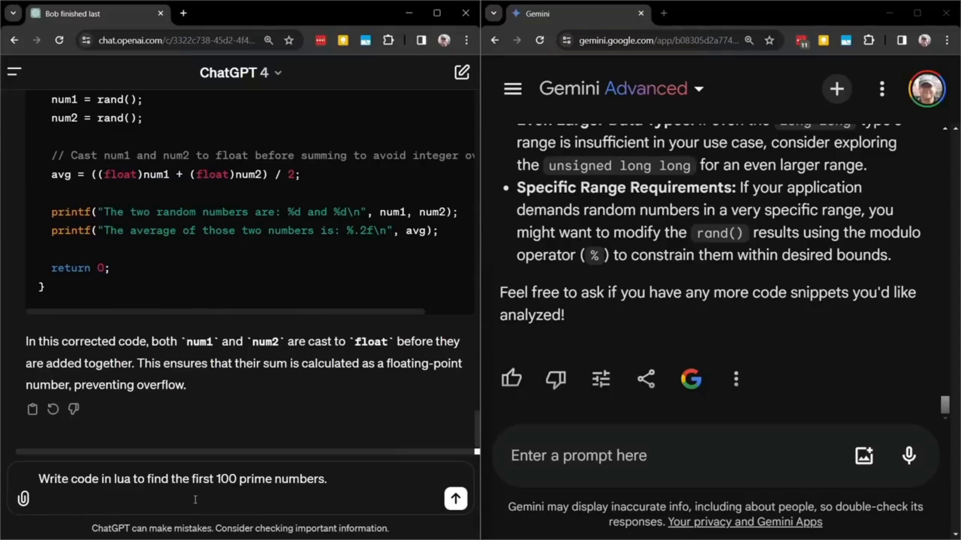
left_click(529, 454)
type("Write code in lua to find the first 100 prime numbers.")
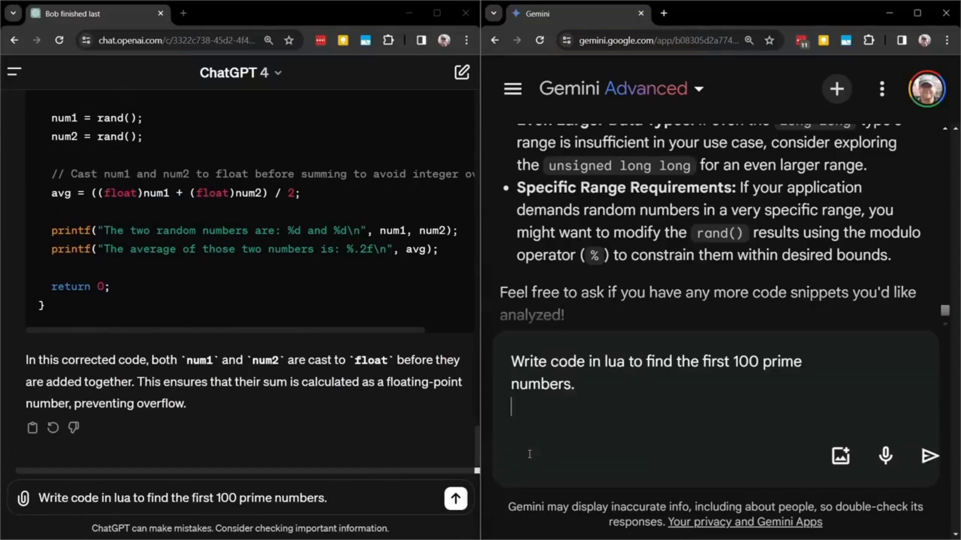
key("BackSpace")
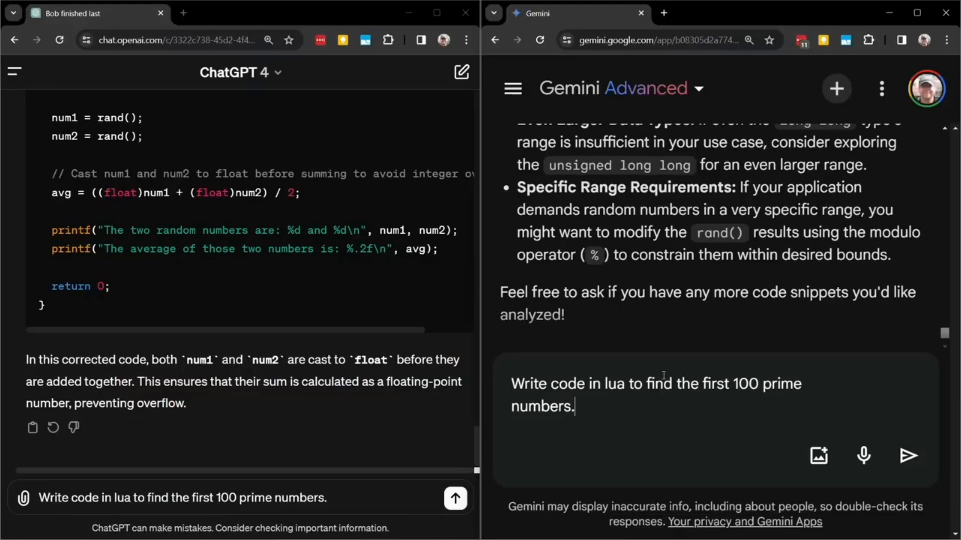
left_click(907, 455)
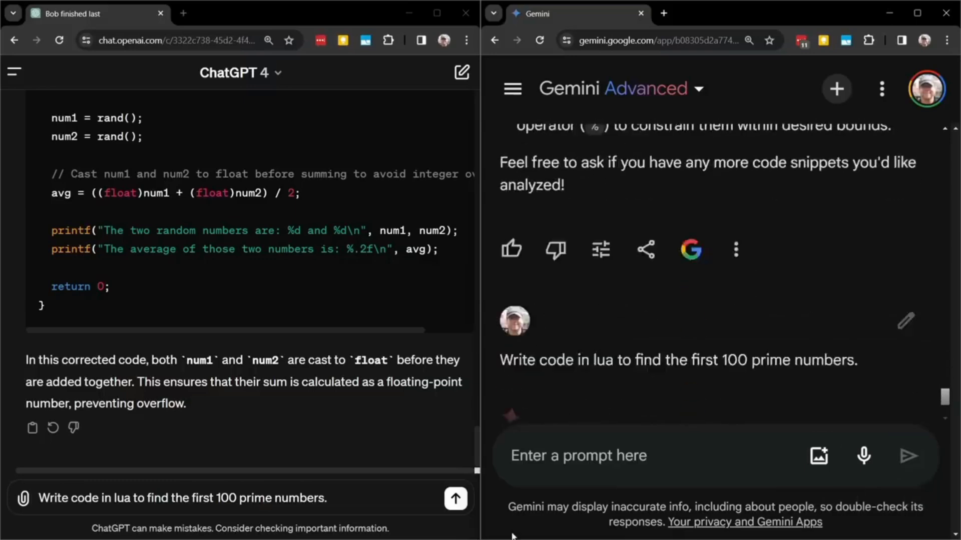
left_click(455, 498)
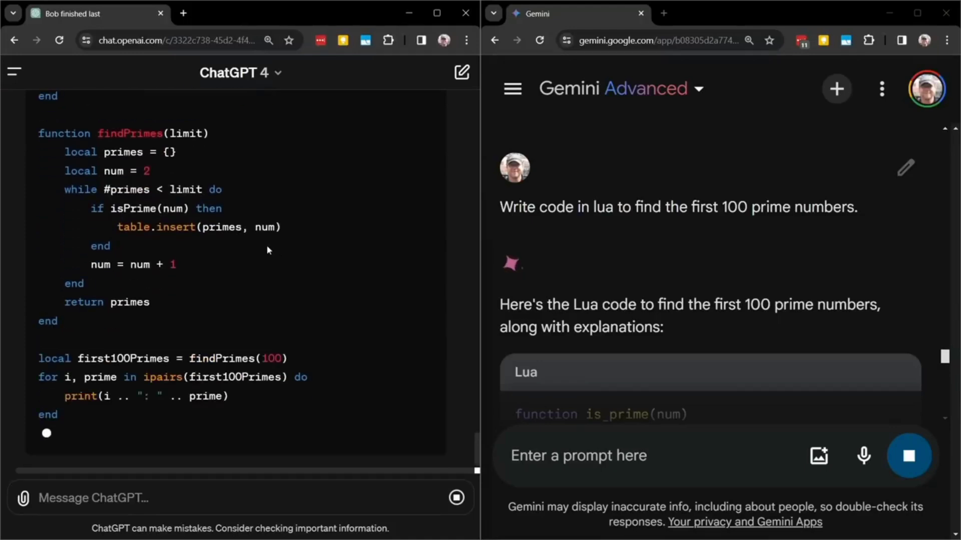
Read ChatGPT's Lua prime number script and Gemini's Lua answer, including their prime-checking and prime-finding functions.
scroll(248, 238, "up", 3)
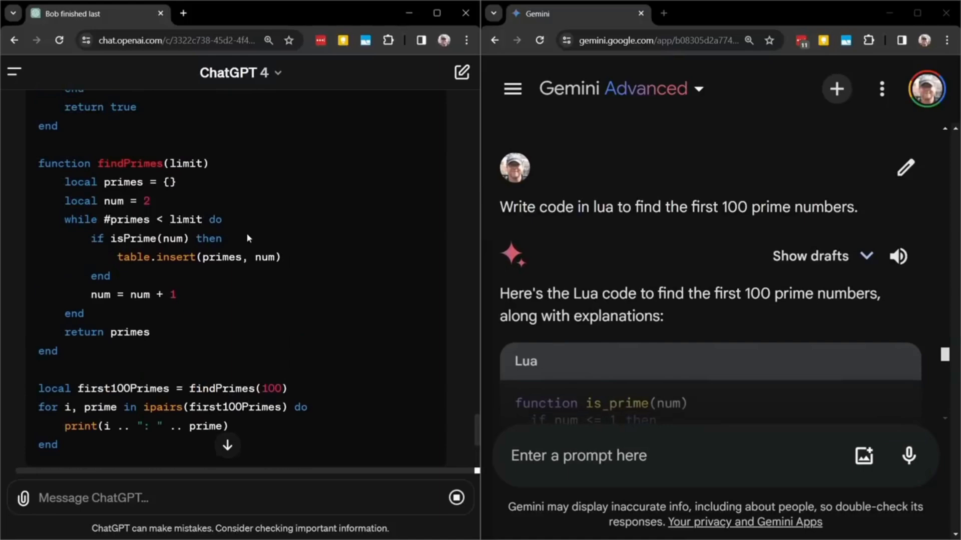
scroll(246, 238, "down", 3)
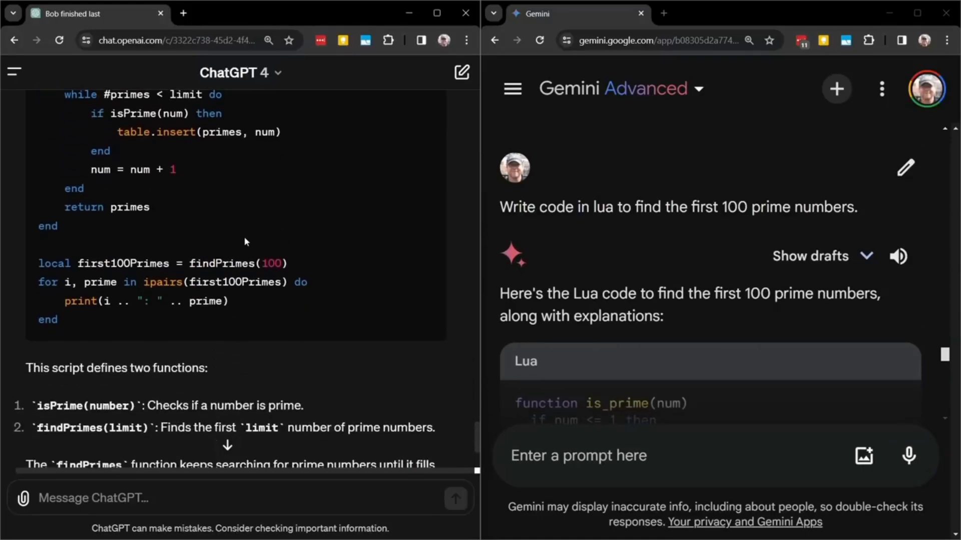
scroll(746, 228, "down", 4)
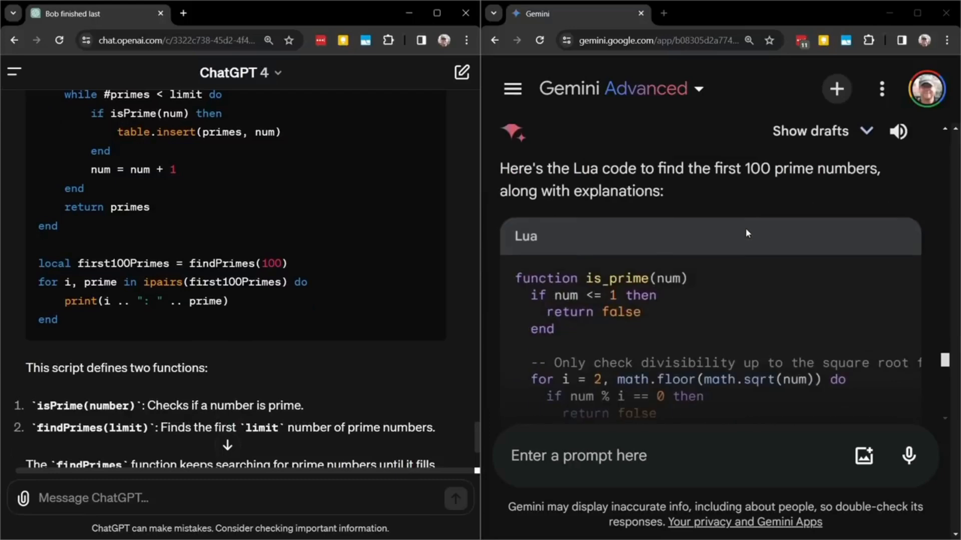
scroll(746, 235, "down", 1)
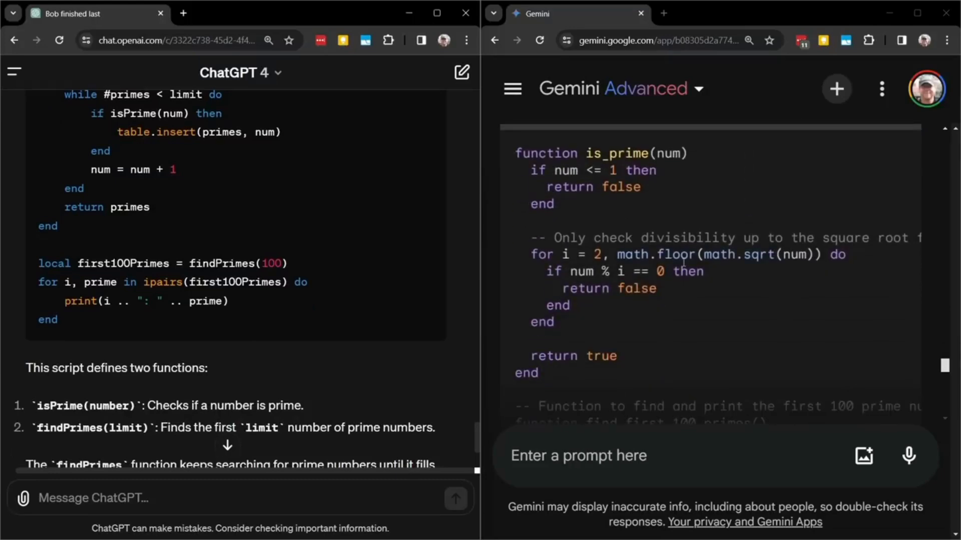
scroll(684, 262, "down", 2)
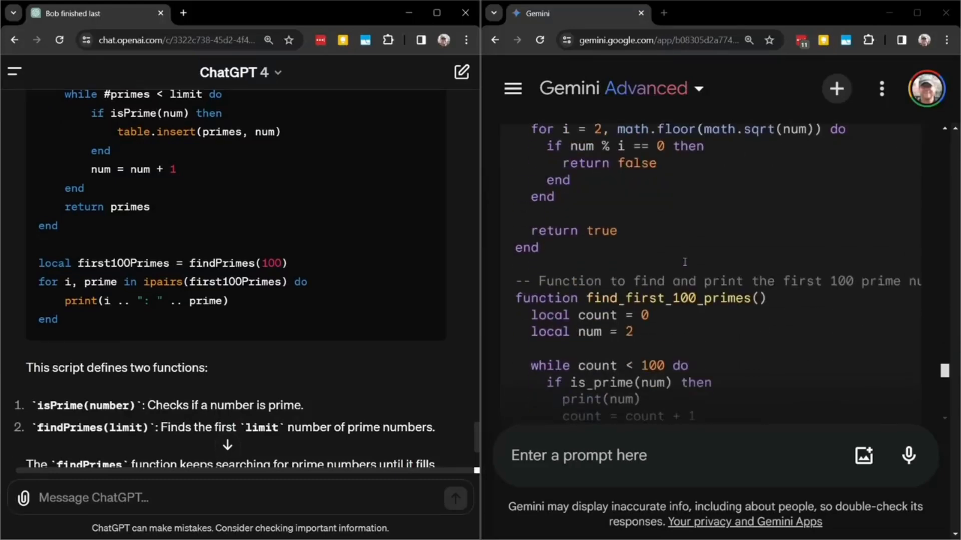
scroll(683, 262, "down", 1)
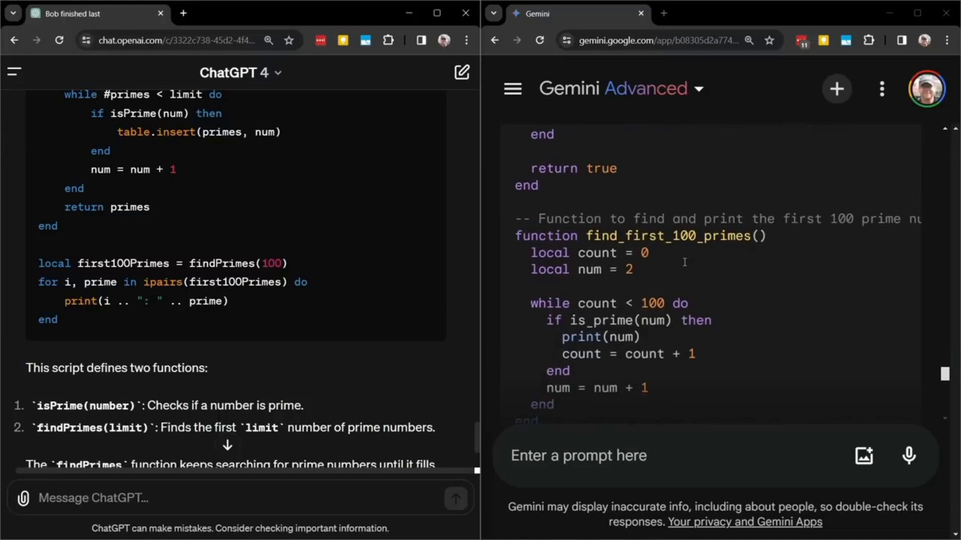
scroll(684, 262, "down", 3)
scroll(642, 230, "down", 1)
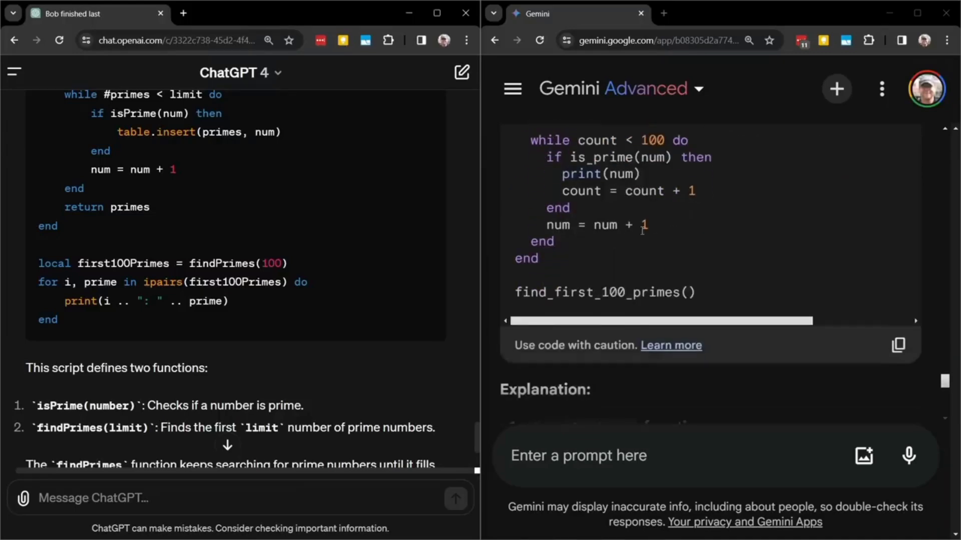
scroll(642, 230, "down", 4)
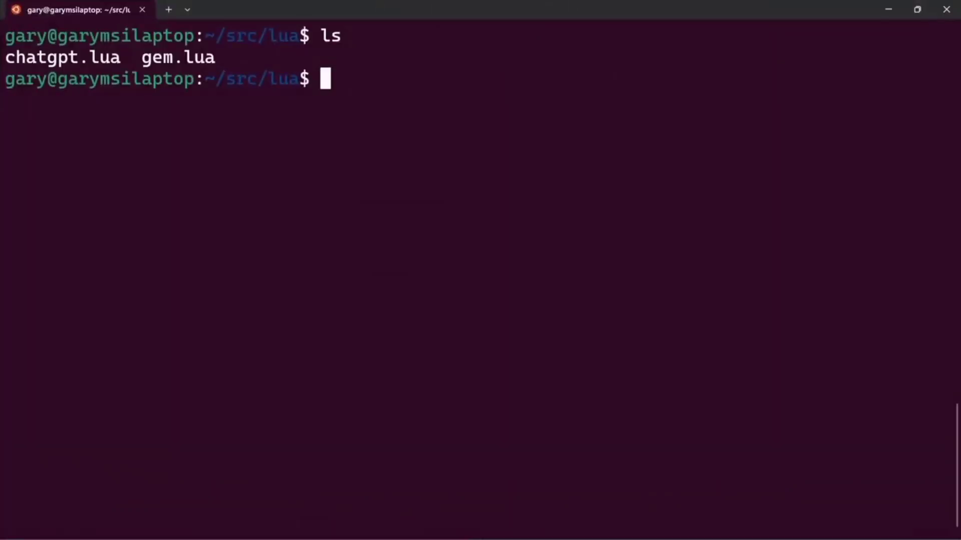
In the Ubuntu terminal, run chatgpt.lua with the lua interpreter and review its printed list of primes from first to last.
type("lua chatgpt.lua")
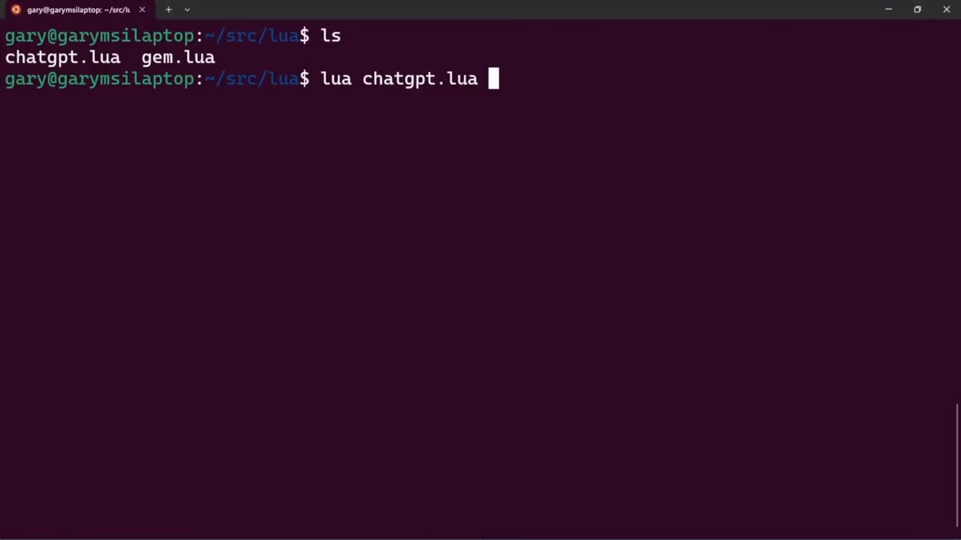
key("Return")
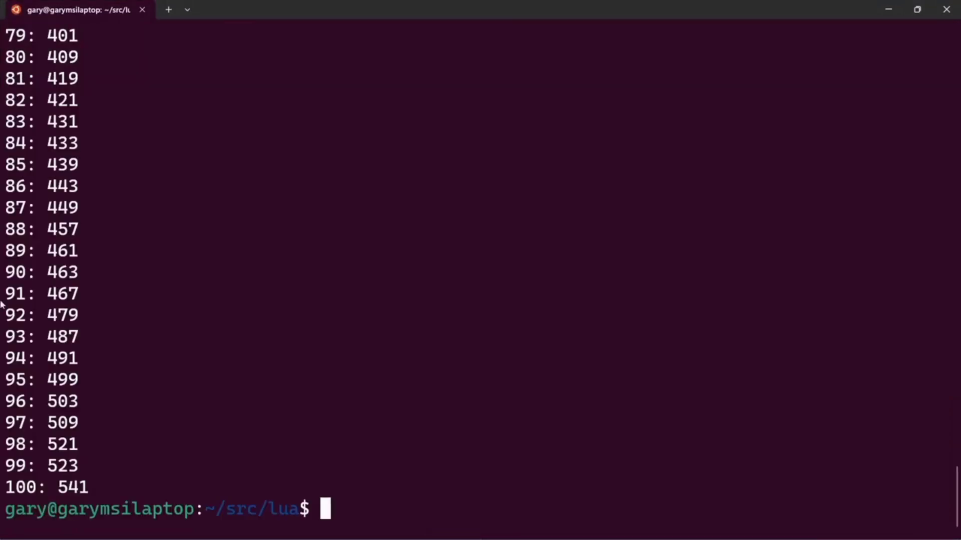
scroll(120, 292, "up", 5)
scroll(120, 292, "down", 5)
scroll(120, 293, "up", 13)
scroll(121, 292, "up", 16)
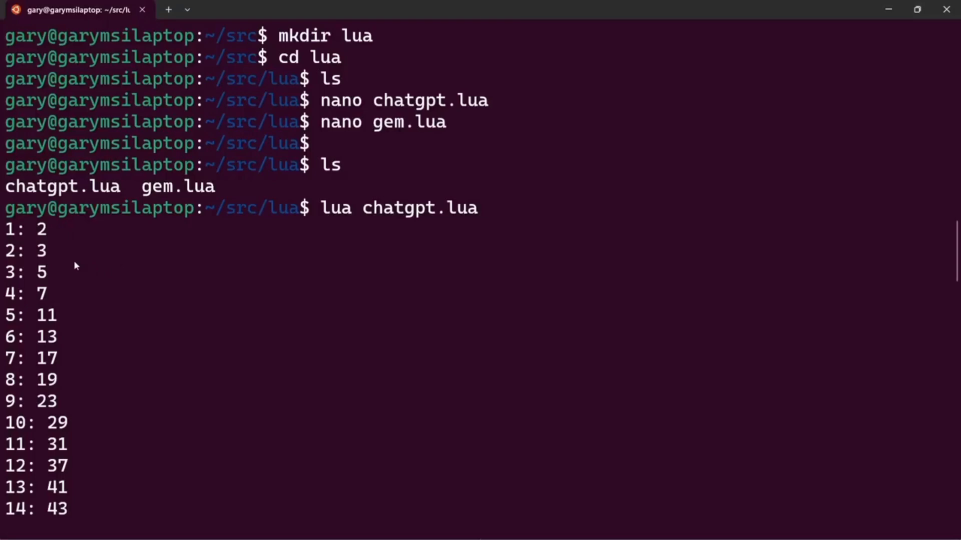
scroll(86, 276, "down", 20)
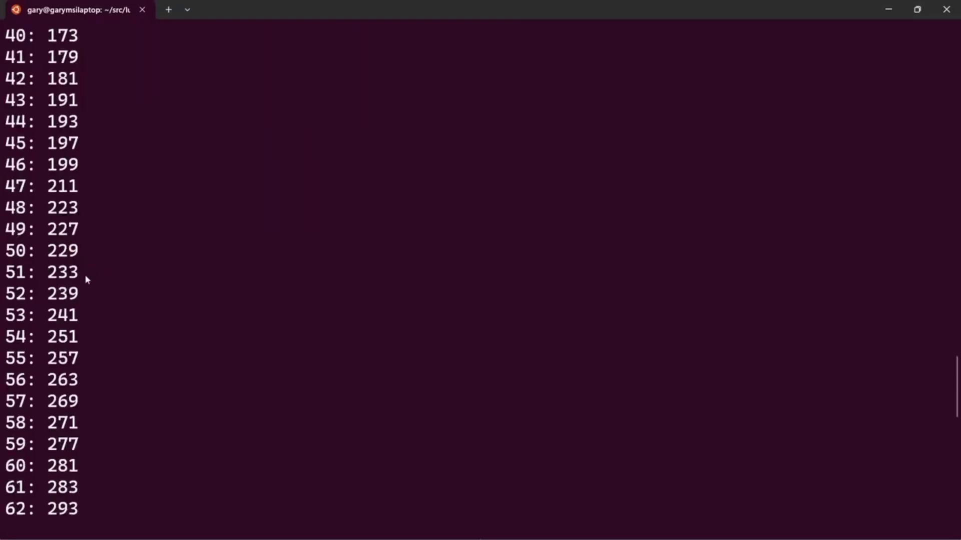
scroll(85, 275, "down", 9)
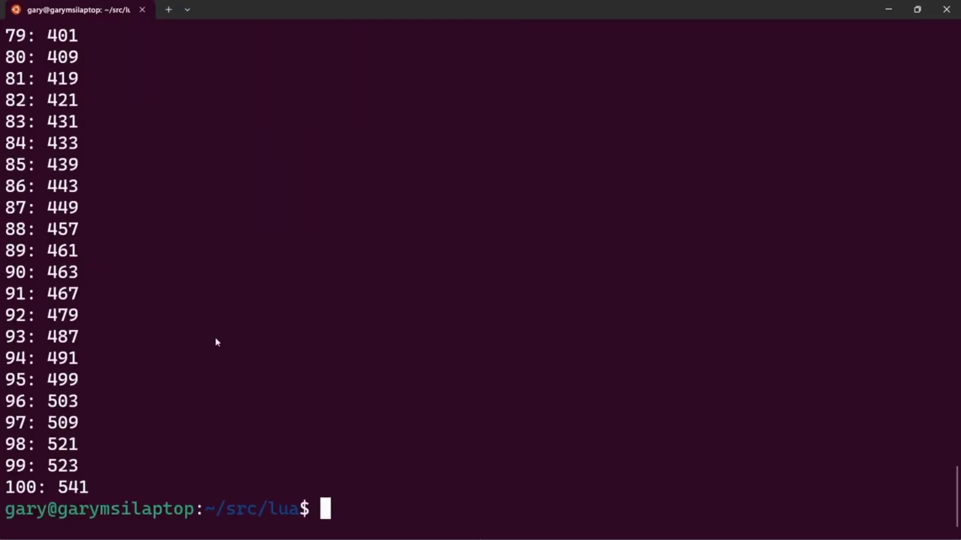
Run gem.lua with the lua interpreter and review its printed primes back to the start of the output.
type("liua")
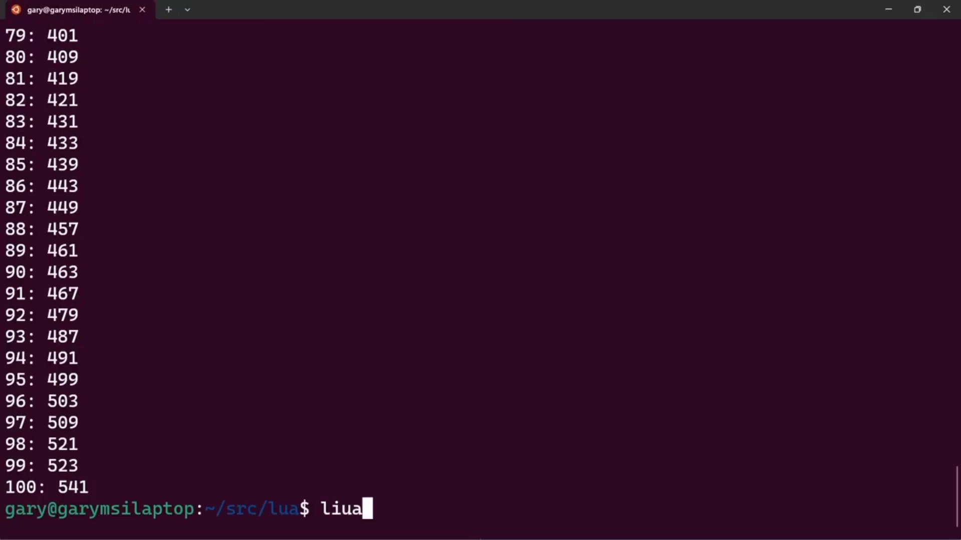
key("BackSpace")
key("BackSpace")
key("BackSpace")
type("ua gem.lua")
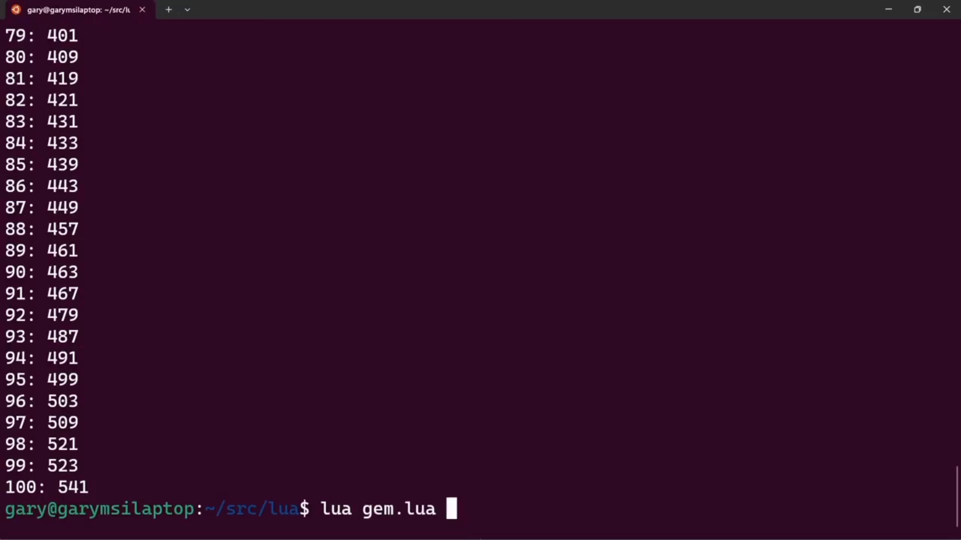
key("Return")
scroll(156, 229, "up", 20)
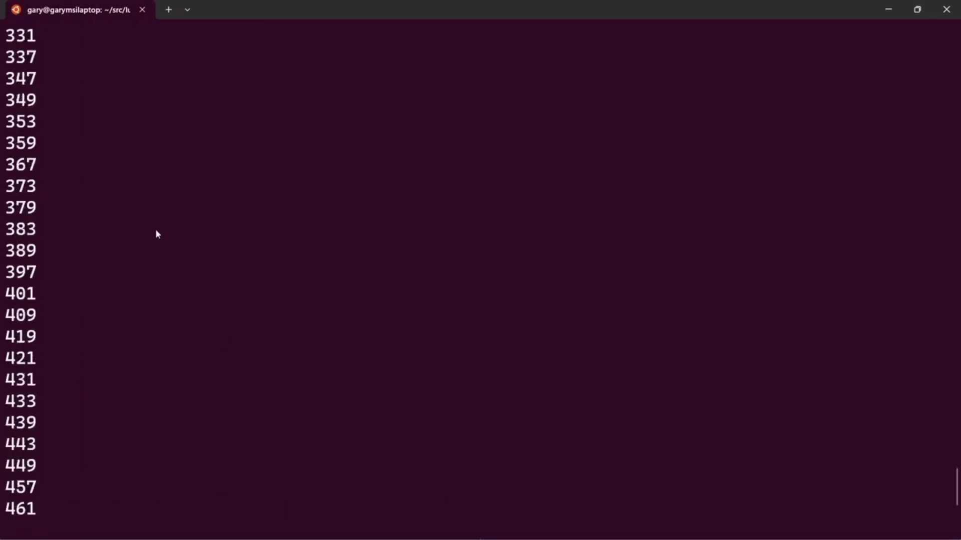
scroll(196, 265, "up", 5)
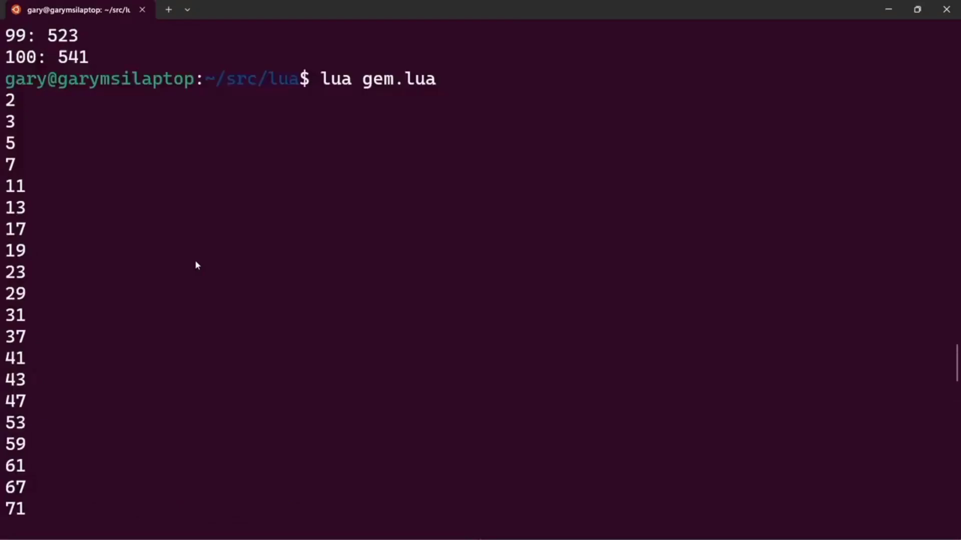